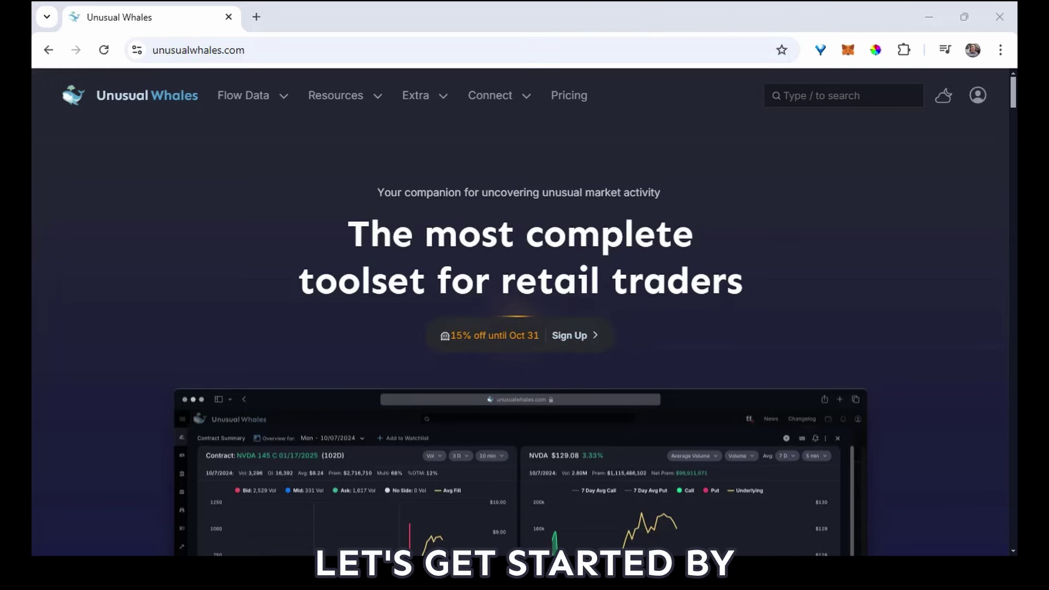
Step: Bring up the Notepad window holding the PART 1 OTM call buyer criteria
{"action": "key", "text": "alt+Tab"}
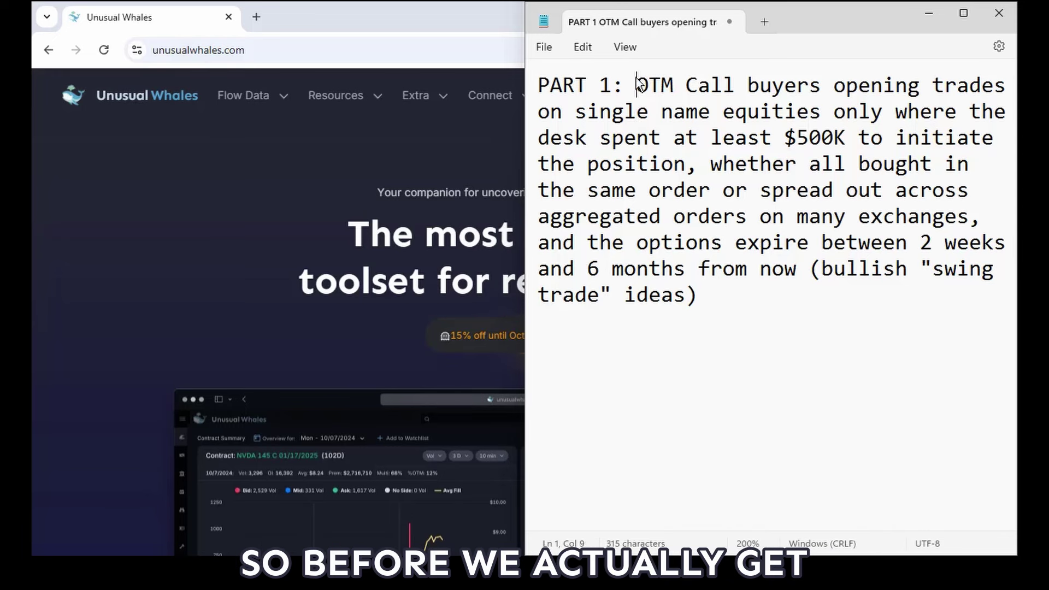
Step: Break the PART 1 paragraph into dashed lines for opening trades and single name equities, dropping 'on'
{"action": "key", "text": "BackSpace"}
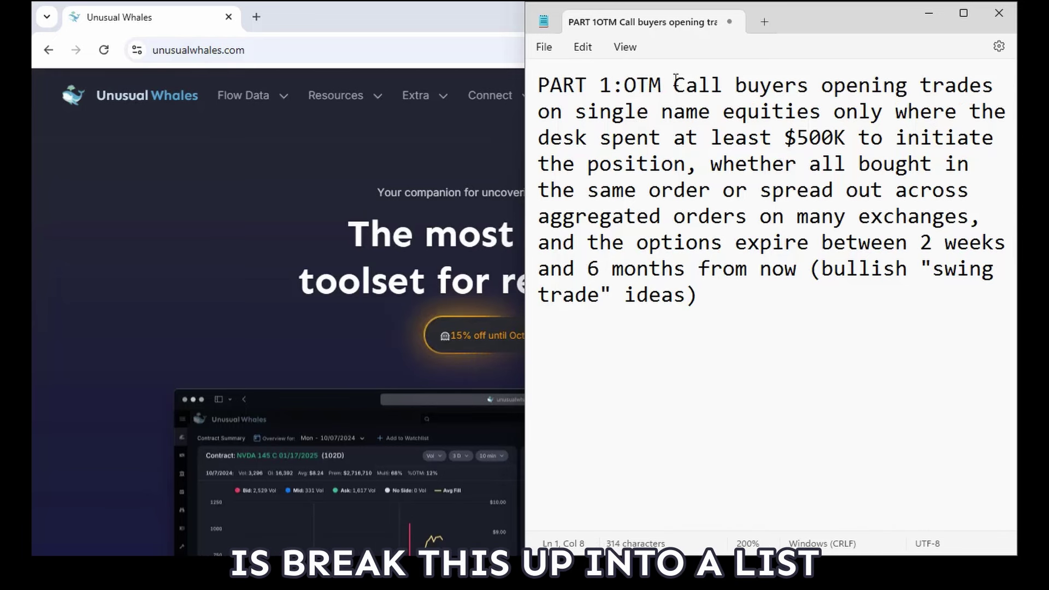
{"action": "key", "text": "Return"}
{"action": "type", "text": "-"}
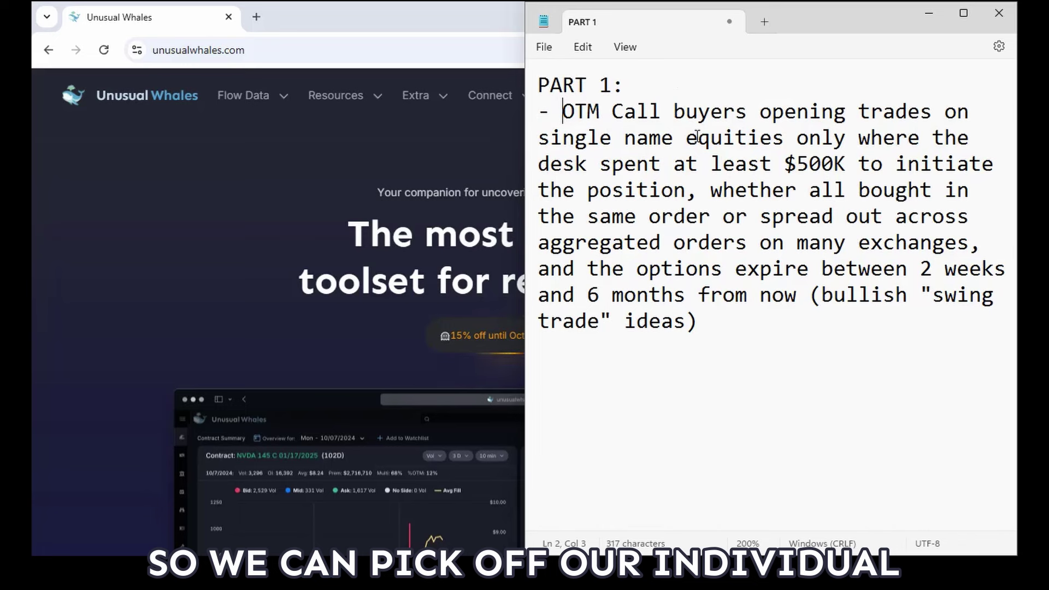
{"action": "left_click", "coordinate": [765, 116]}
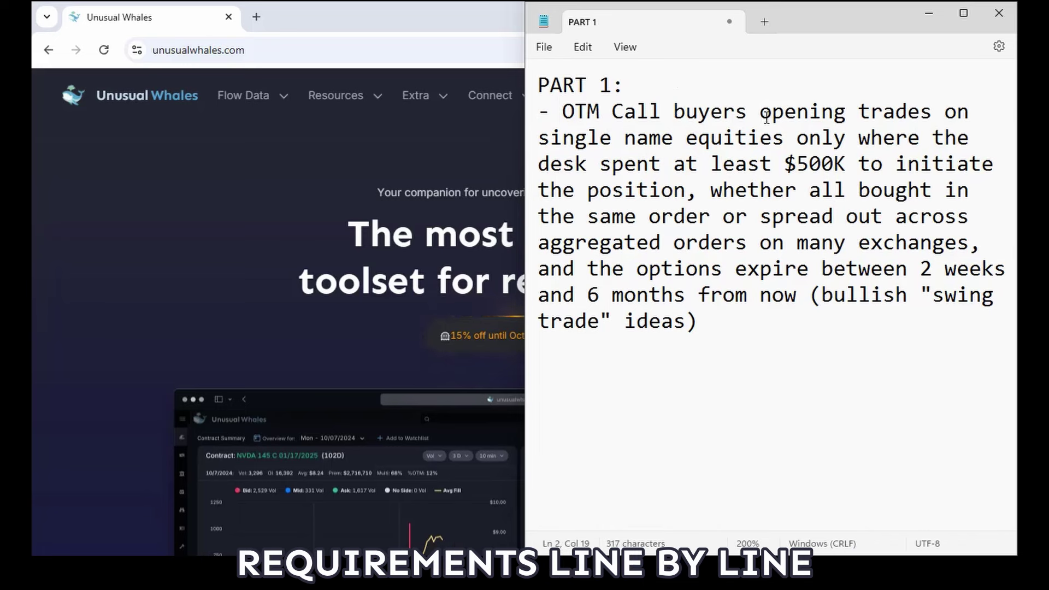
{"action": "key", "text": "Return"}
{"action": "type", "text": "-"}
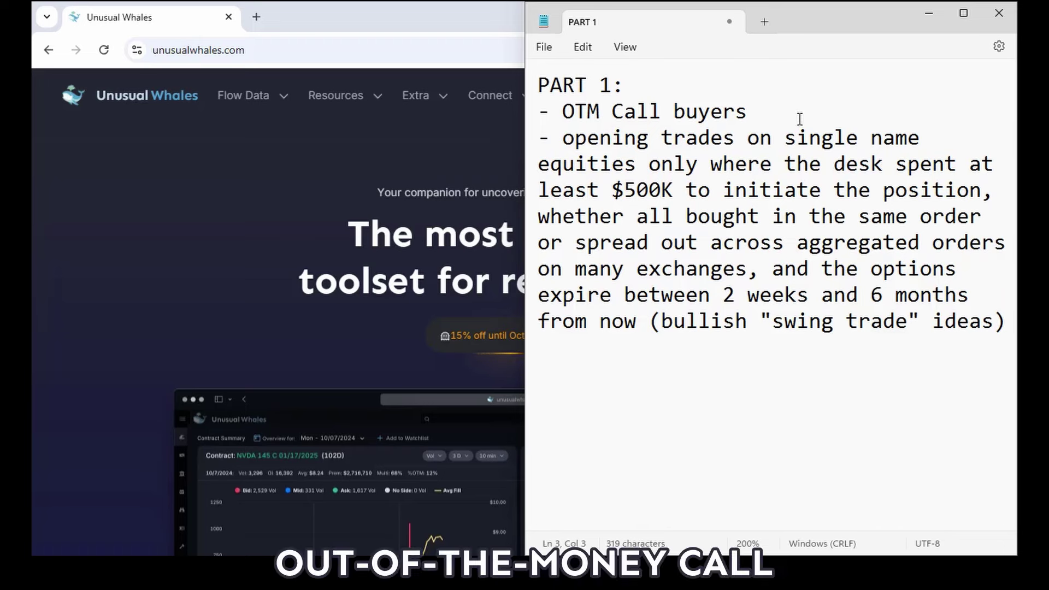
{"action": "left_click", "coordinate": [748, 138]}
{"action": "key", "text": "shift+Right"}
{"action": "key", "text": "shift+Right"}
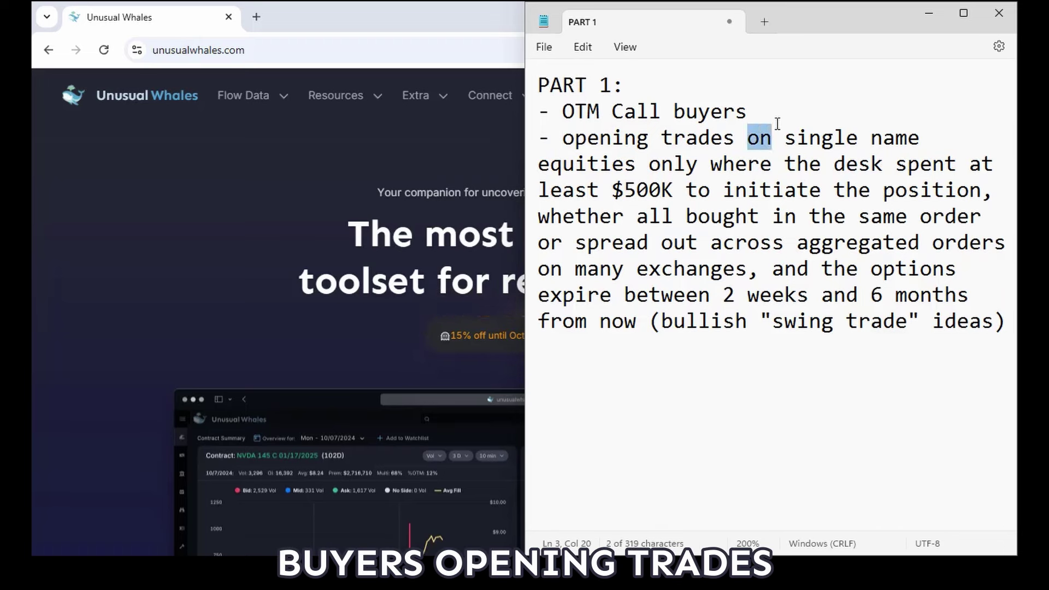
{"action": "key", "text": "shift+Right"}
{"action": "key", "text": "BackSpace"}
{"action": "key", "text": "BackSpace"}
{"action": "key", "text": "Return"}
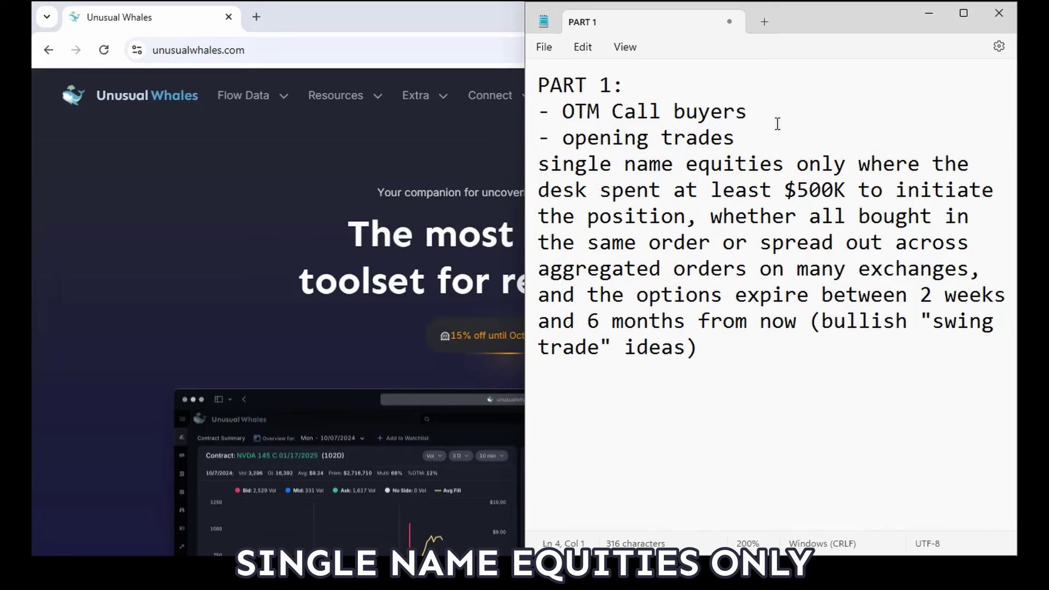
{"action": "type", "text": "-"}
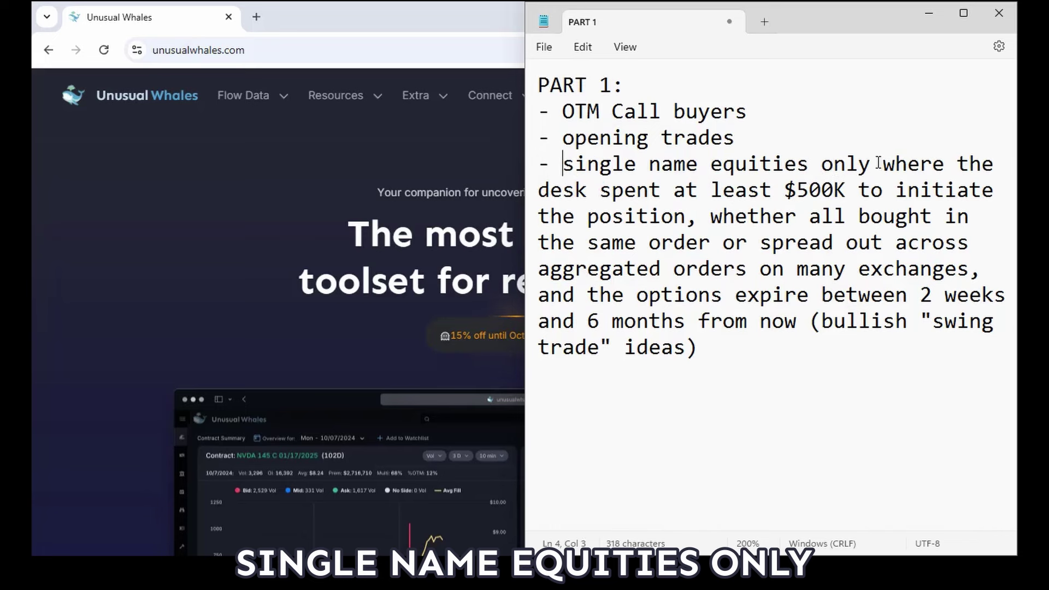
Step: Put the $500K spending requirement and the 'whether' clause on their own dashed lines, removing filler
{"action": "left_click", "coordinate": [601, 192], "text": "shift"}
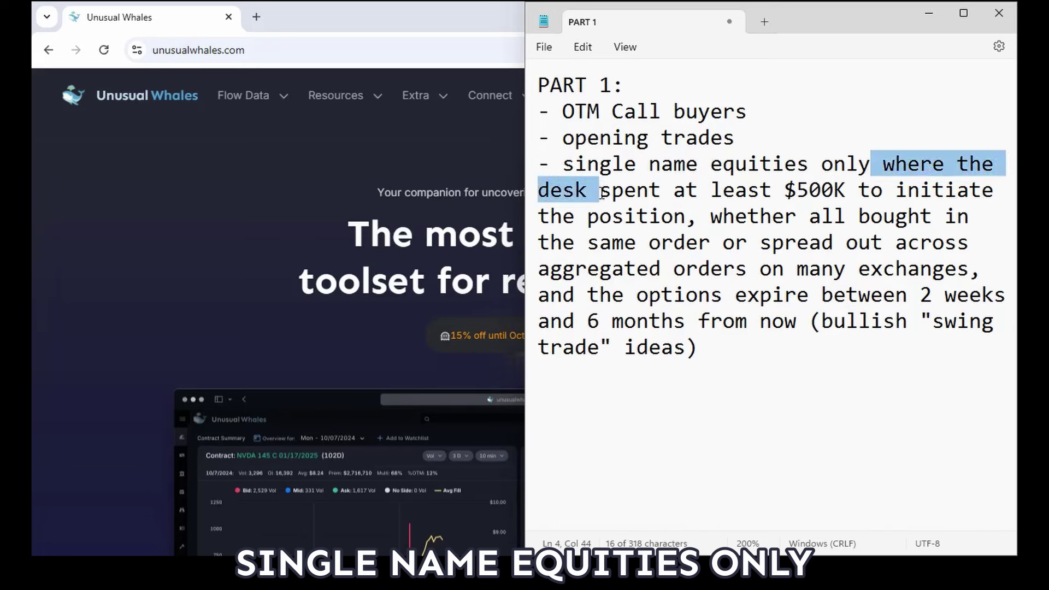
{"action": "key", "text": "BackSpace"}
{"action": "key", "text": "Return"}
{"action": "type", "text": "-"}
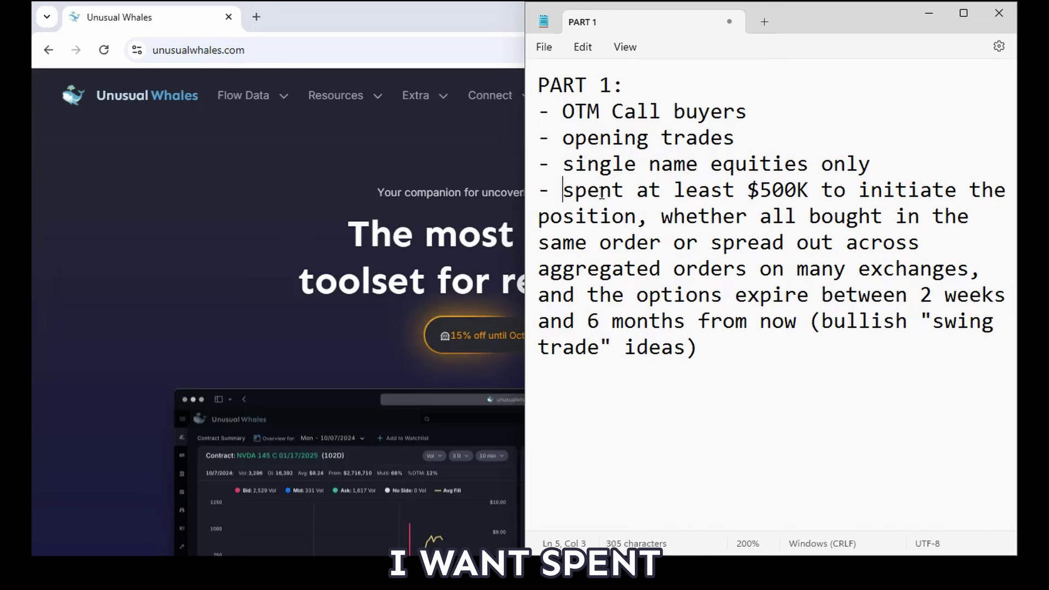
{"action": "left_click", "coordinate": [662, 216]}
{"action": "key", "text": "BackSpace"}
{"action": "key", "text": "BackSpace"}
{"action": "key", "text": "Return"}
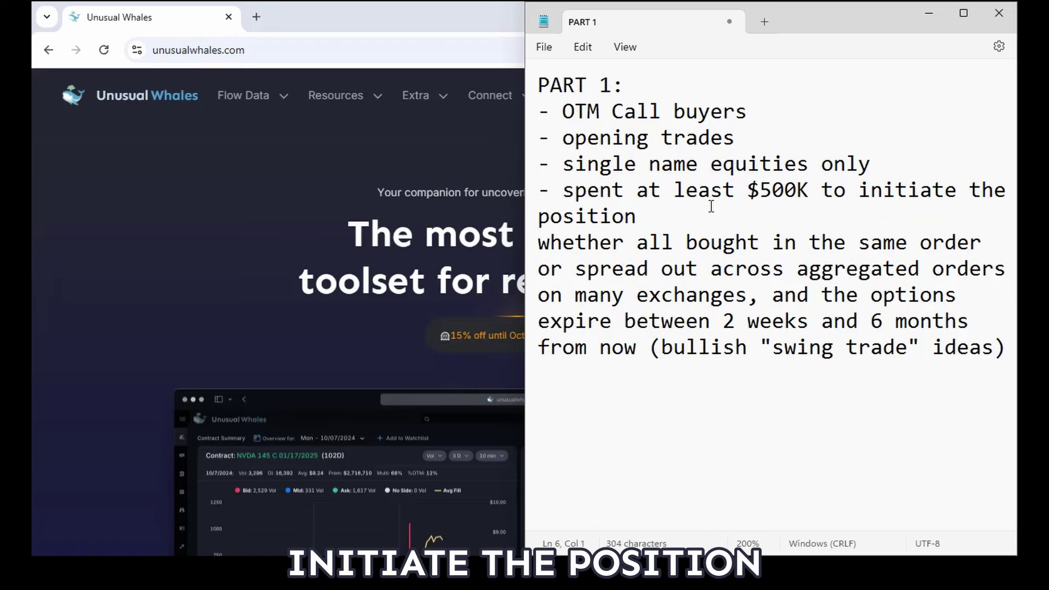
{"action": "double_click", "coordinate": [622, 244]}
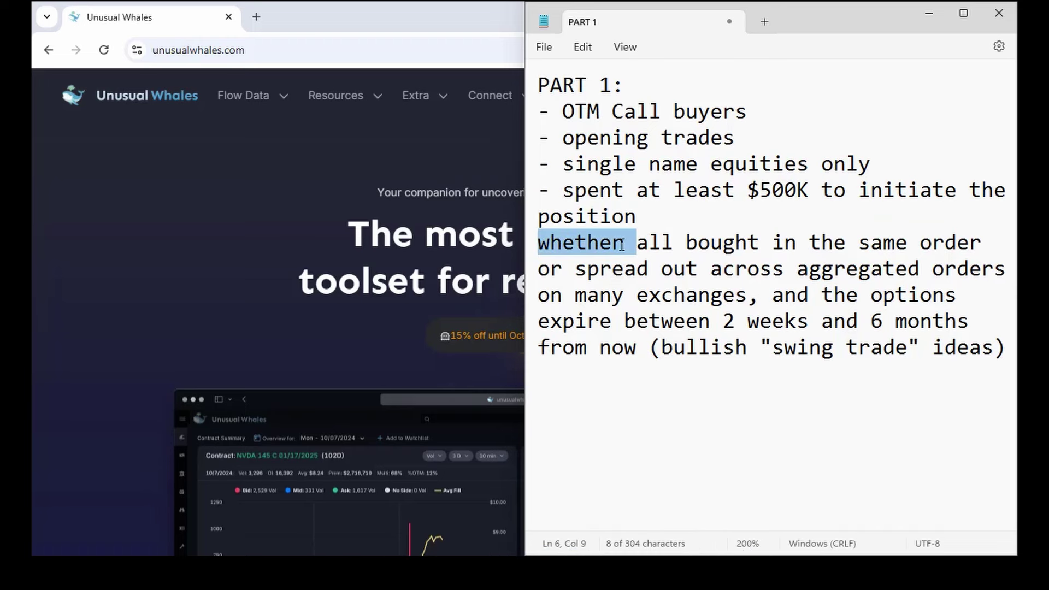
{"action": "type", "text": "-"}
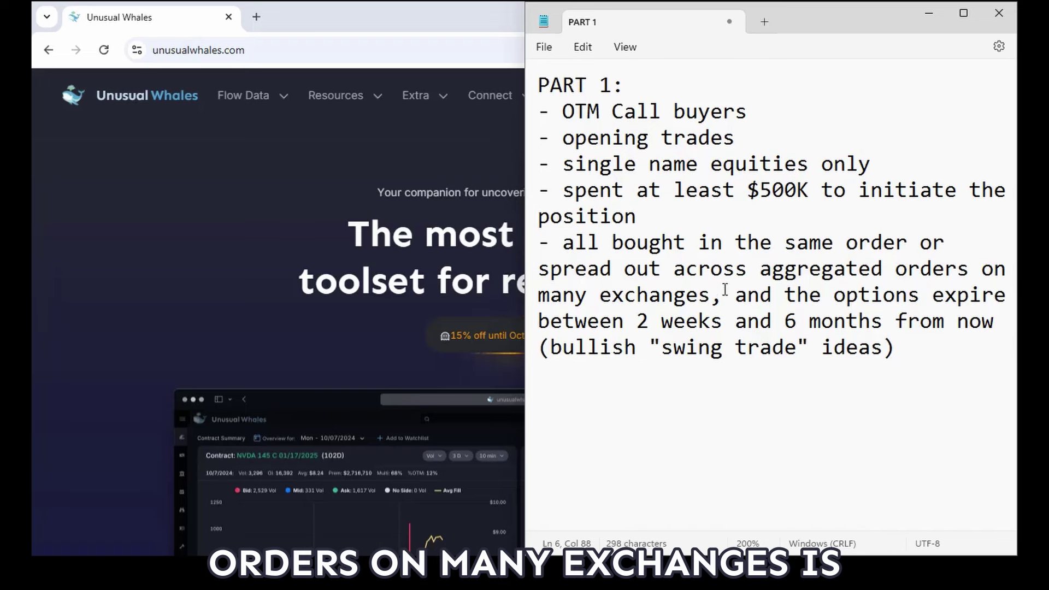
Step: Split out the expiry condition reworded as 'expiring' and delete the bullish swing-trade remark
{"action": "key", "text": "Return"}
{"action": "type", "text": "-"}
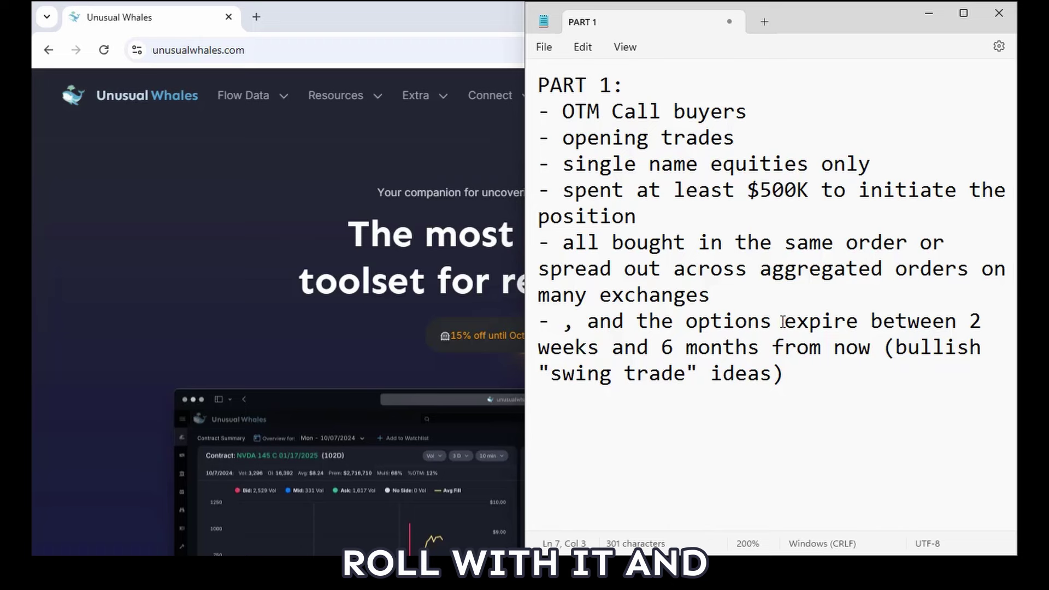
{"action": "left_click", "coordinate": [865, 322], "text": "shift"}
{"action": "type", "text": "expiring"}
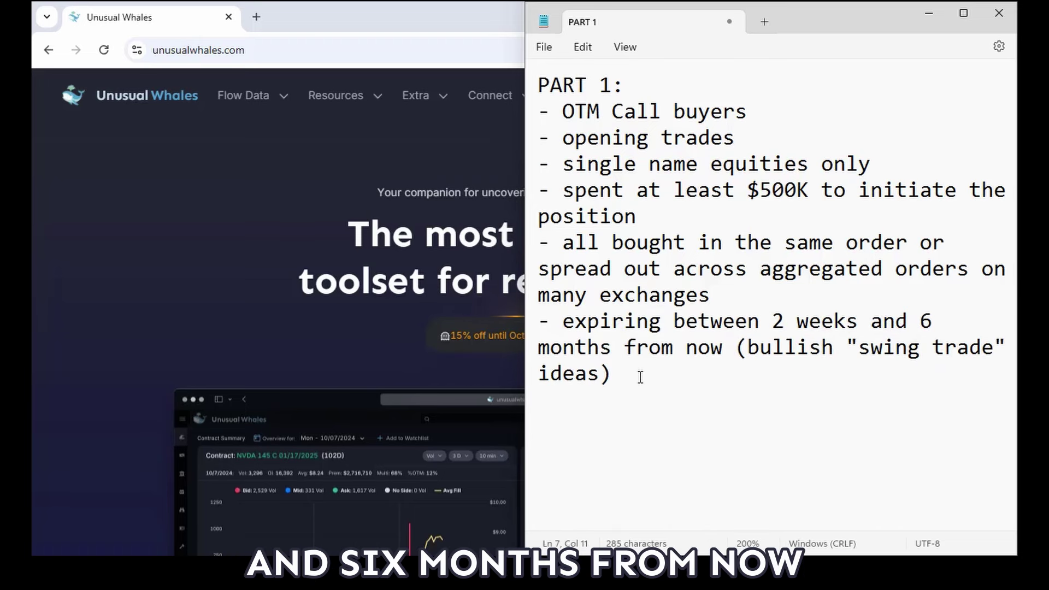
{"action": "left_click_drag", "start_coordinate": [708, 372], "coordinate": [730, 349]}
{"action": "key", "text": "BackSpace"}
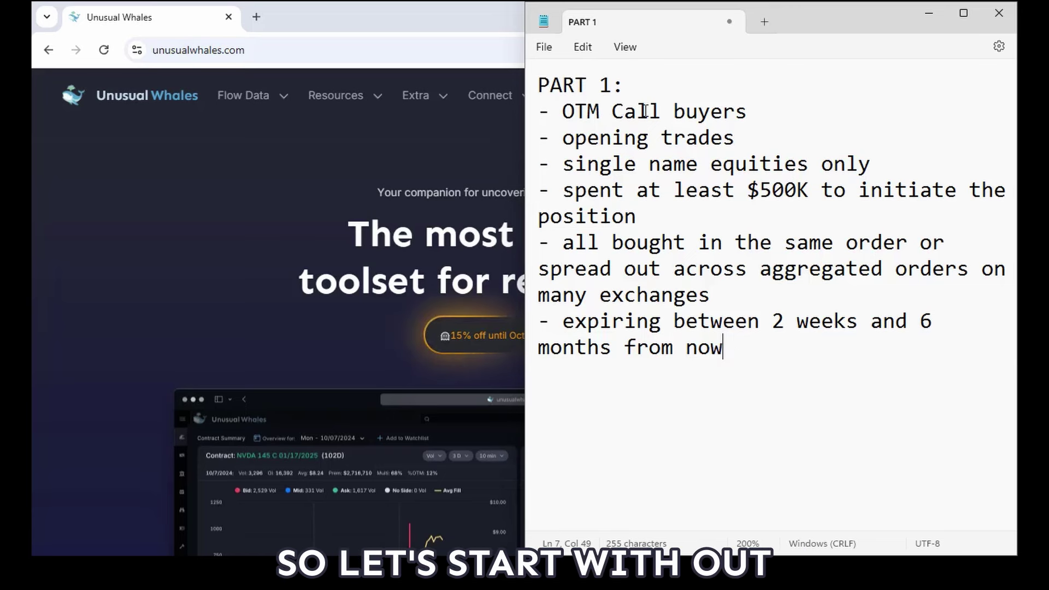
Step: Return to Unusual Whales, go to Flow Data > Flow Feed, and reset all its filters
{"action": "left_click", "coordinate": [118, 209]}
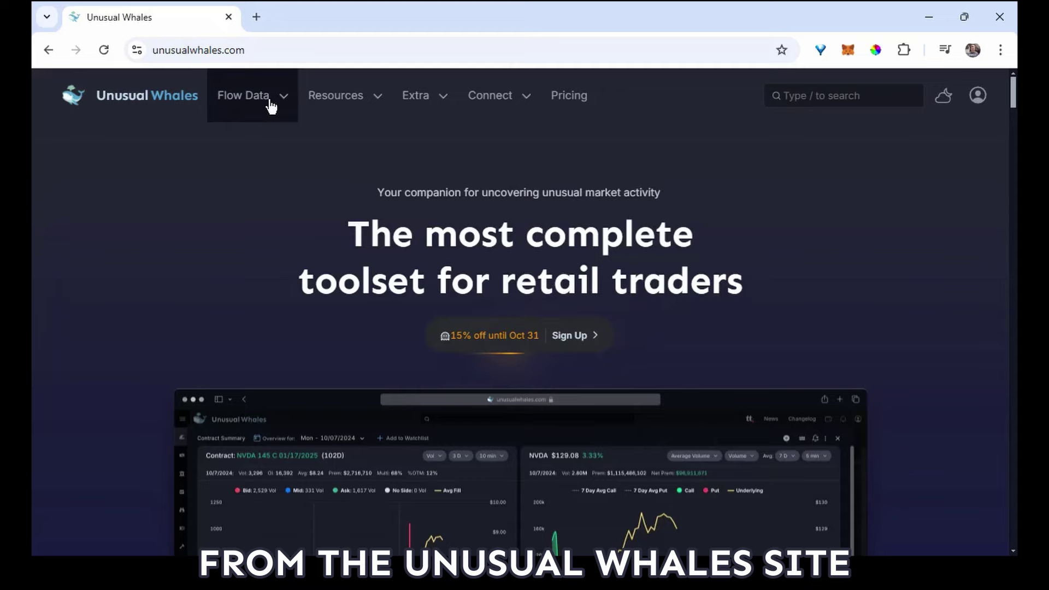
{"action": "left_click", "coordinate": [270, 106]}
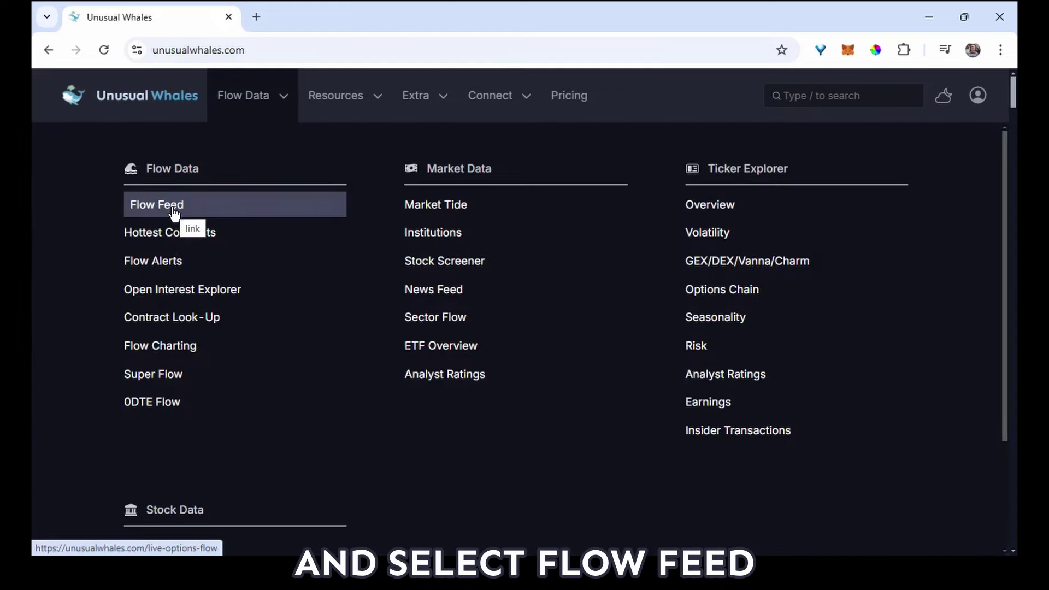
{"action": "left_click", "coordinate": [173, 212]}
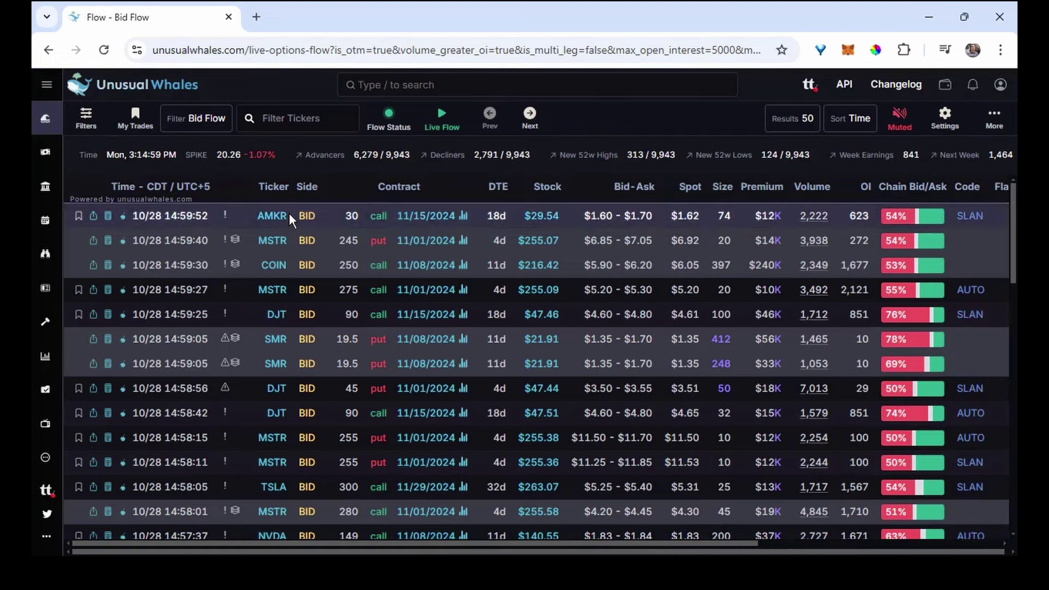
{"action": "left_click", "coordinate": [91, 124]}
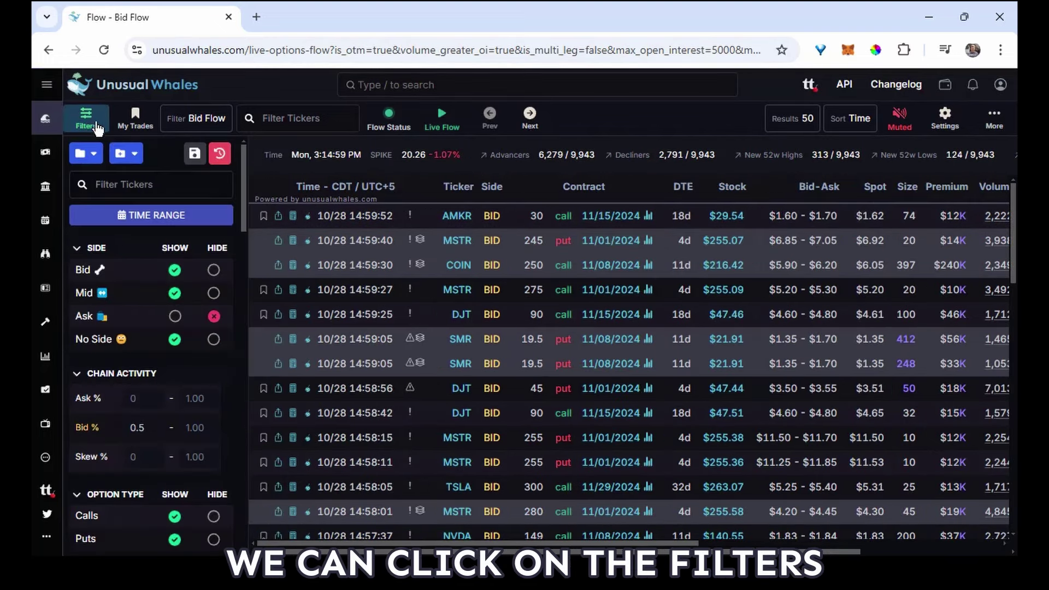
{"action": "left_click", "coordinate": [220, 156]}
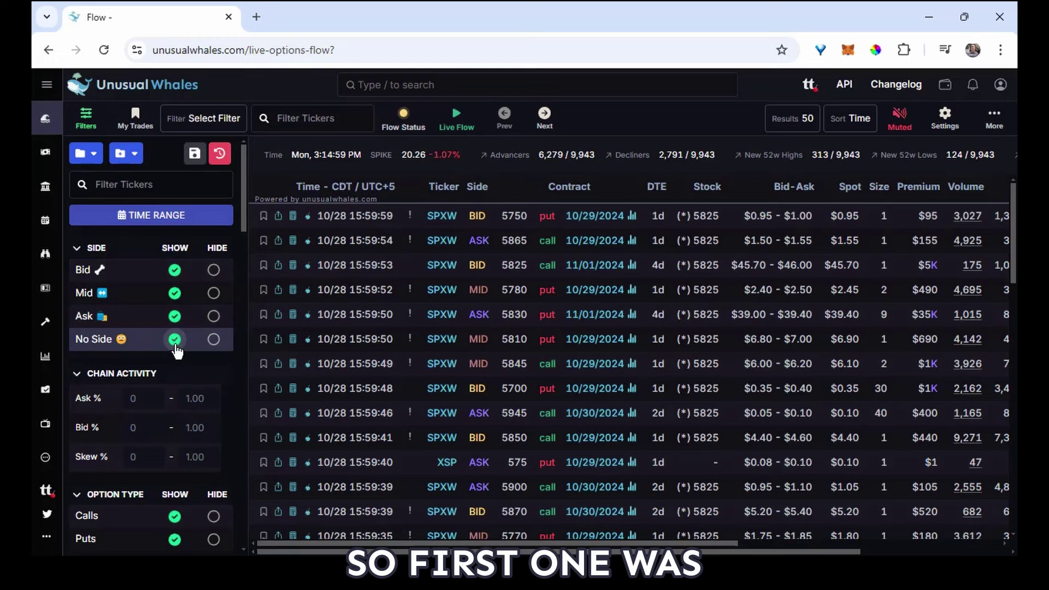
Step: Set the minimum % OTM to 0 and hide put trades
{"action": "scroll", "coordinate": [176, 351], "scroll_direction": "down", "scroll_amount": 10}
{"action": "scroll", "coordinate": [176, 352], "scroll_direction": "down", "scroll_amount": 3}
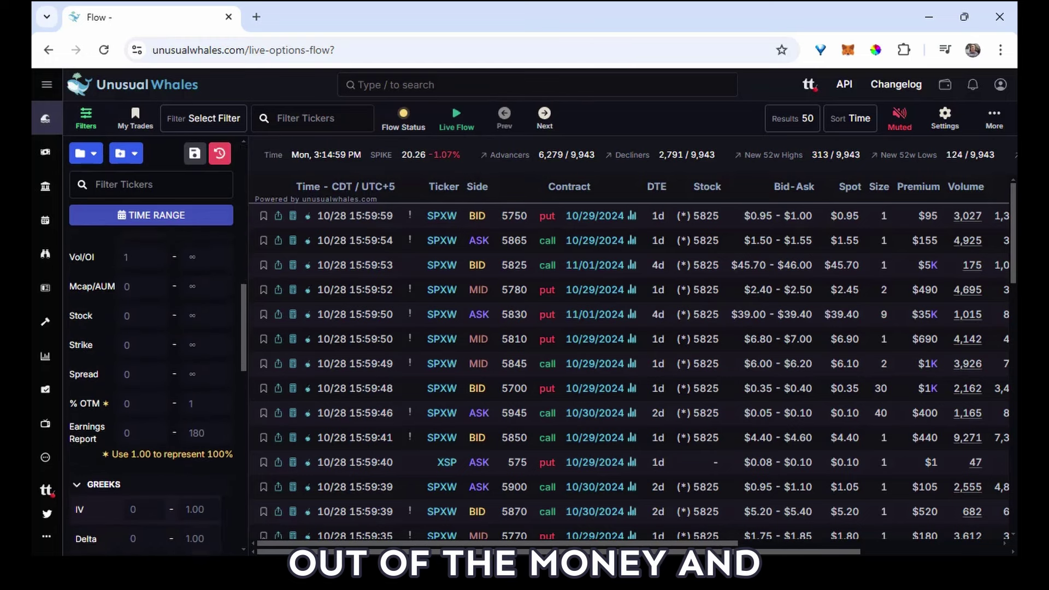
{"action": "left_click", "coordinate": [141, 384]}
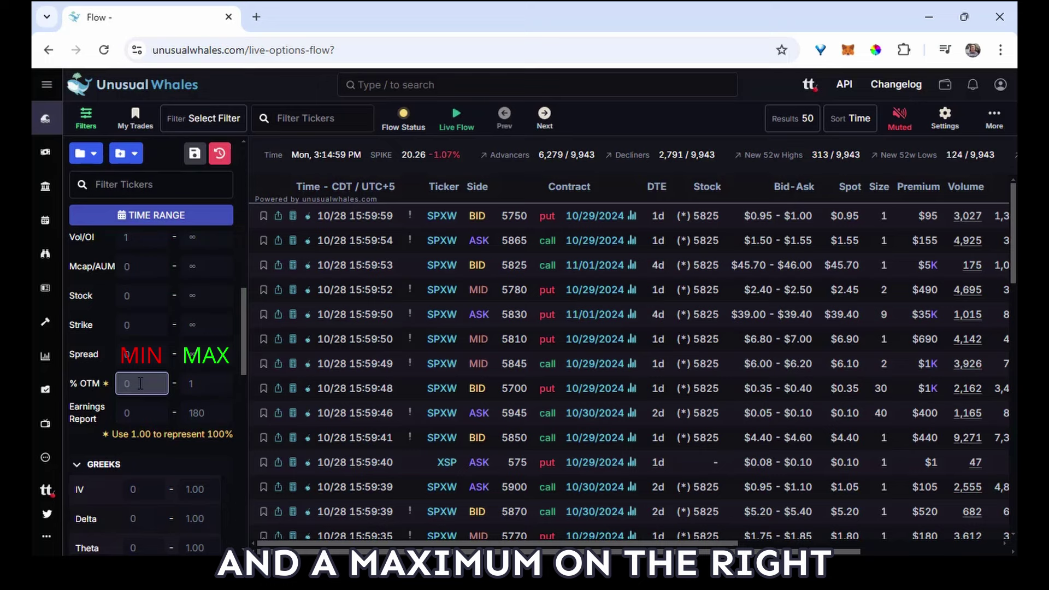
{"action": "type", "text": "0"}
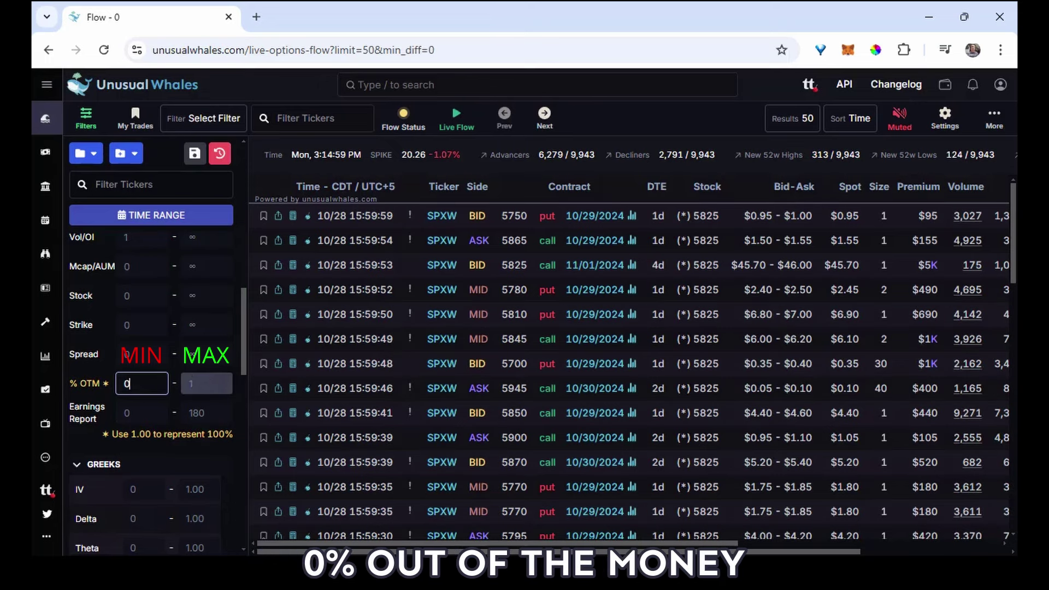
{"action": "scroll", "coordinate": [140, 386], "scroll_direction": "up", "scroll_amount": 8}
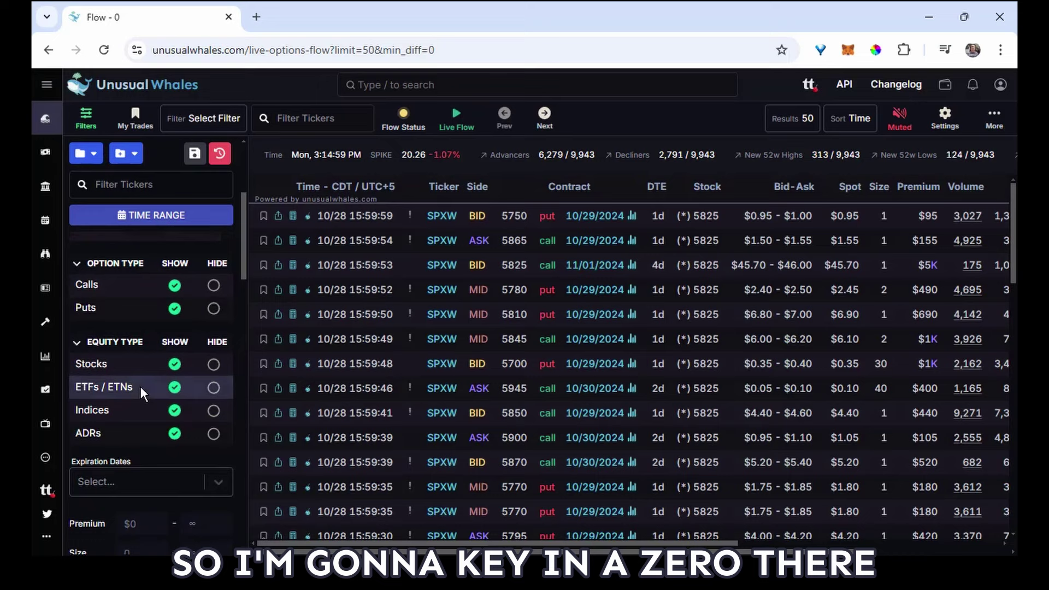
{"action": "scroll", "coordinate": [140, 385], "scroll_direction": "up", "scroll_amount": 2}
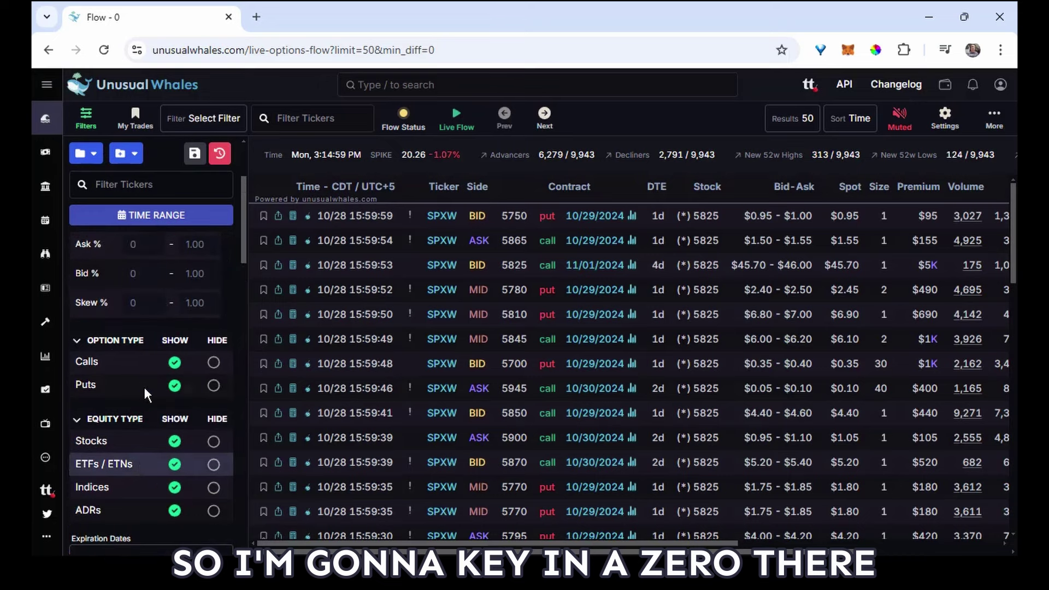
{"action": "left_click", "coordinate": [214, 386]}
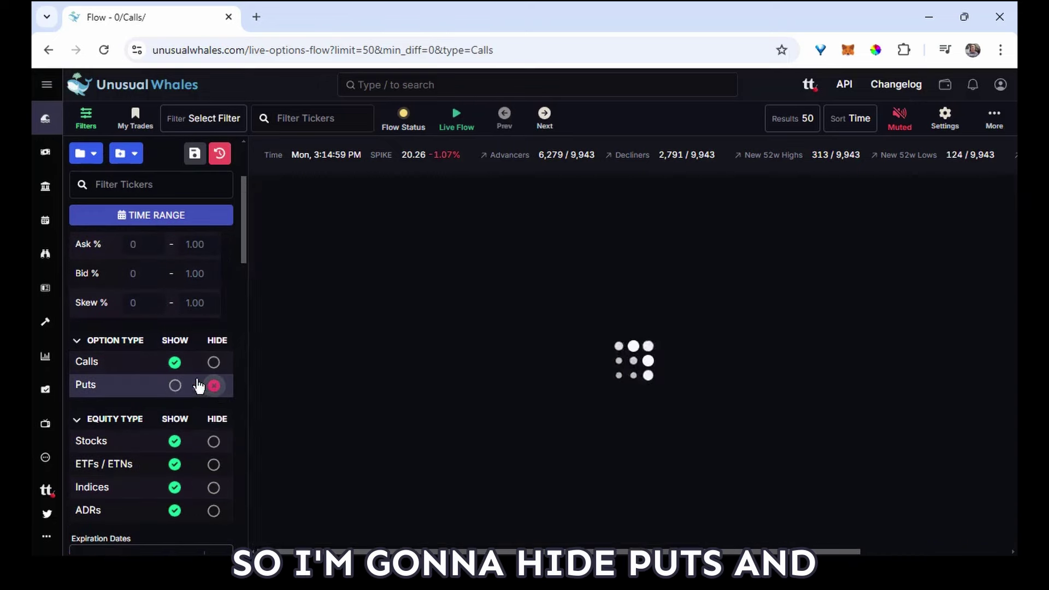
Step: Hide bid, mid and no-side trades under Side, leaving only ask-side calls
{"action": "scroll", "coordinate": [208, 397], "scroll_direction": "down", "scroll_amount": 1}
{"action": "scroll", "coordinate": [207, 399], "scroll_direction": "down", "scroll_amount": 5}
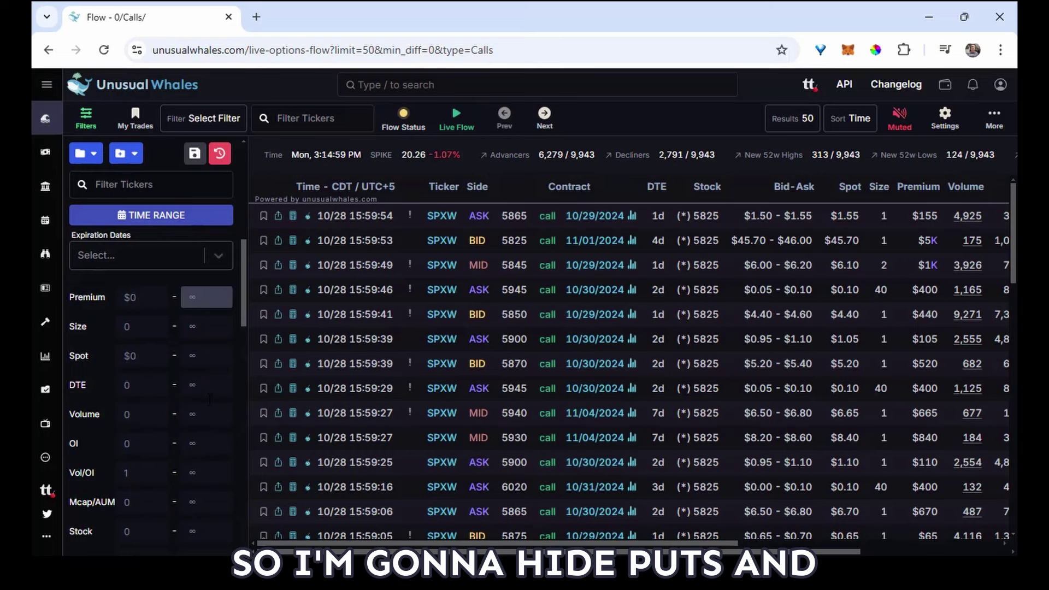
{"action": "scroll", "coordinate": [208, 399], "scroll_direction": "up", "scroll_amount": 3}
{"action": "scroll", "coordinate": [224, 345], "scroll_direction": "up", "scroll_amount": 5}
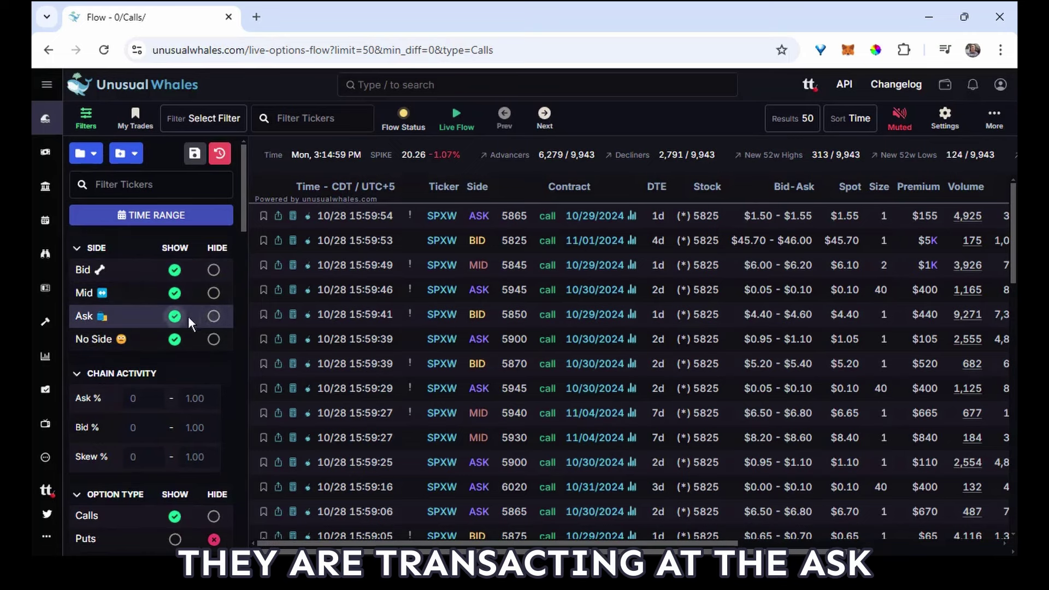
{"action": "left_click", "coordinate": [213, 270]}
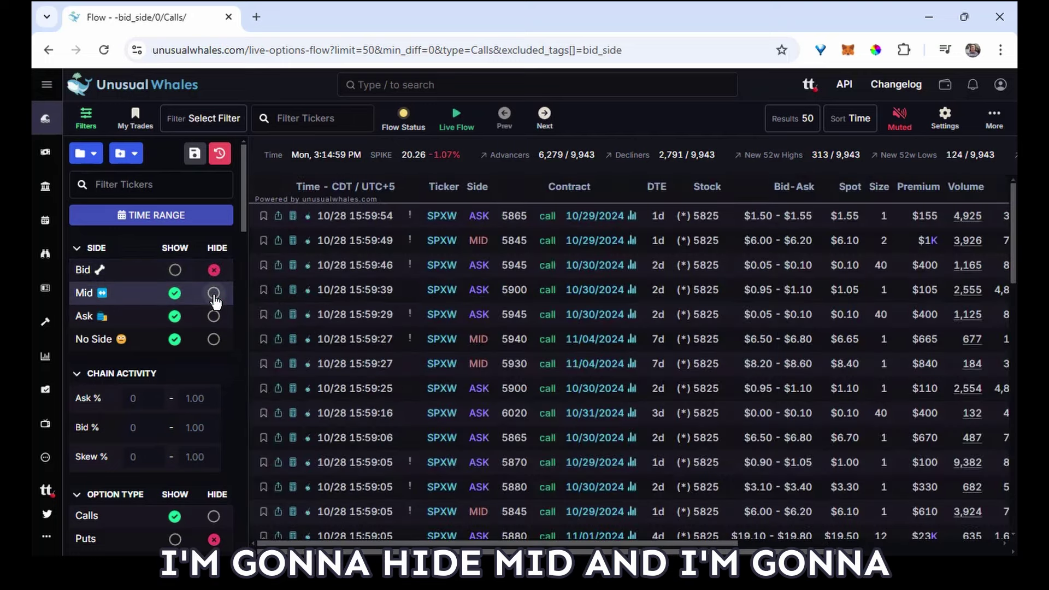
{"action": "left_click", "coordinate": [214, 294]}
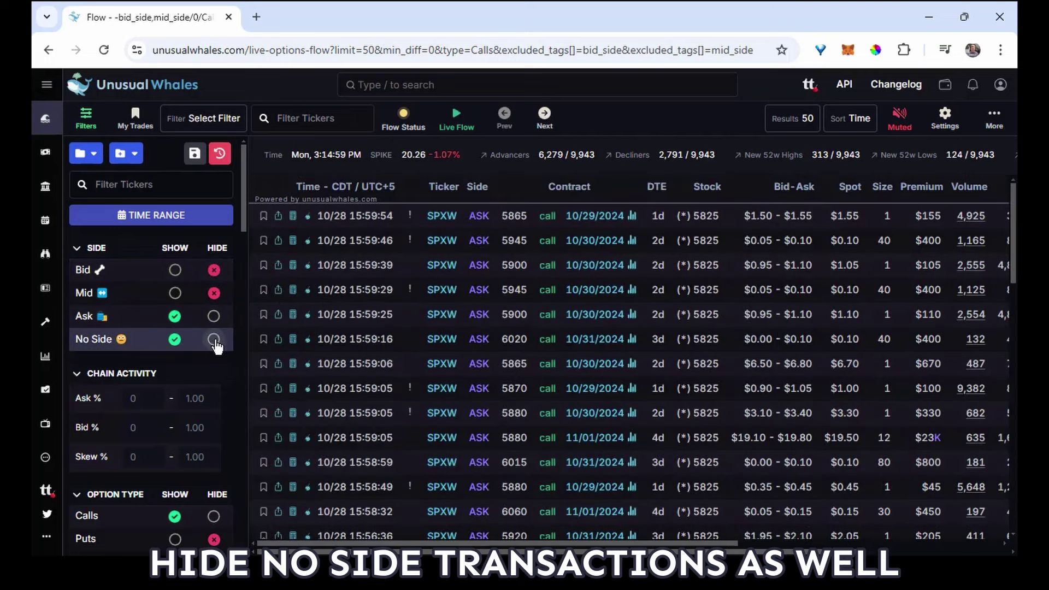
{"action": "left_click", "coordinate": [214, 340]}
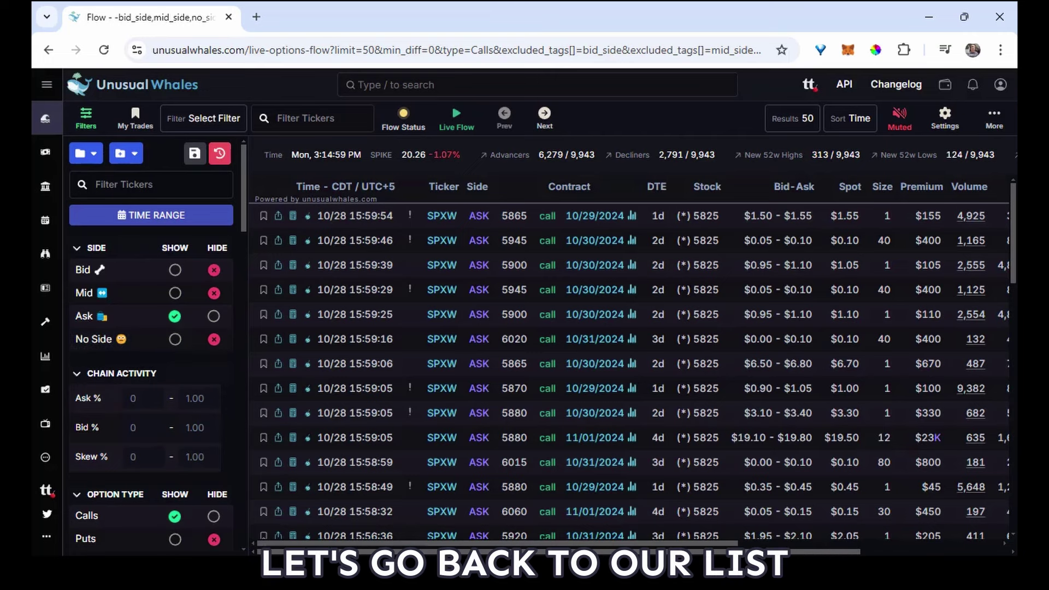
{"action": "key", "text": "alt+Tab"}
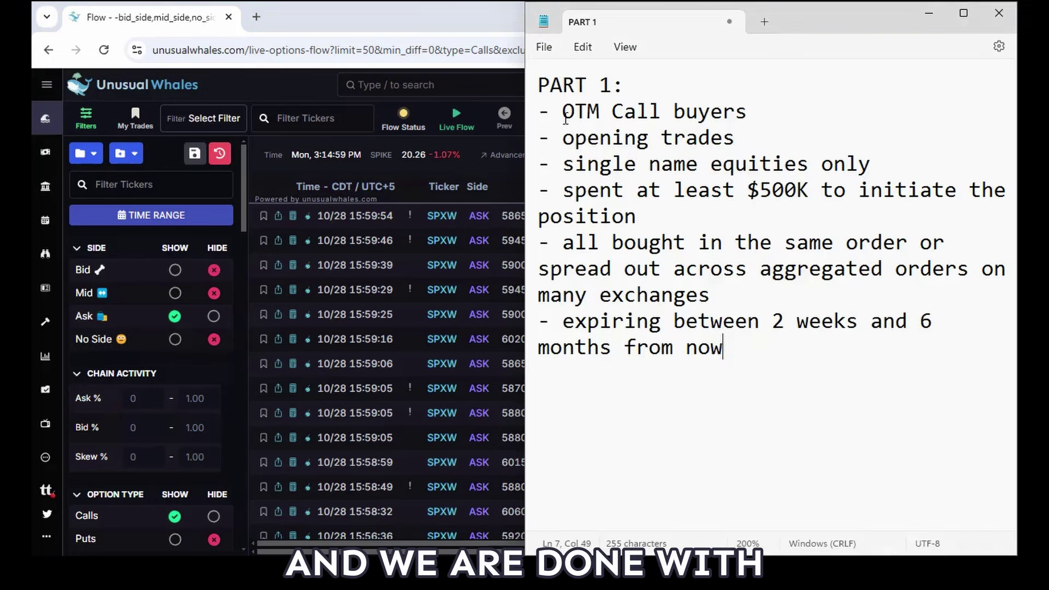
Step: Mark the OTM criterion done with 'xx' in the notes
{"action": "left_click", "coordinate": [564, 115]}
{"action": "type", "text": "xx"}
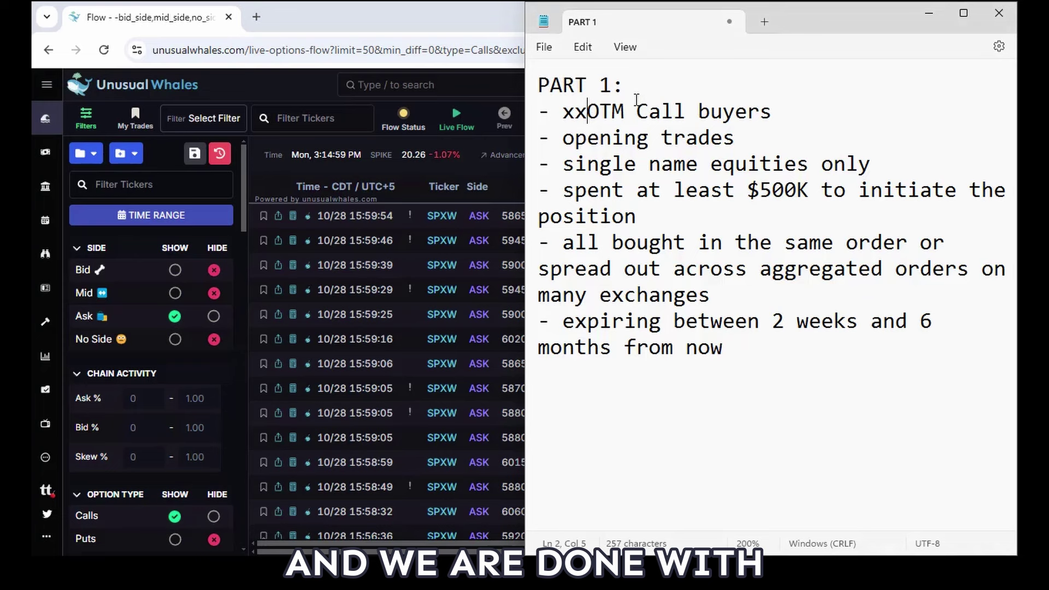
{"action": "left_click", "coordinate": [562, 138]}
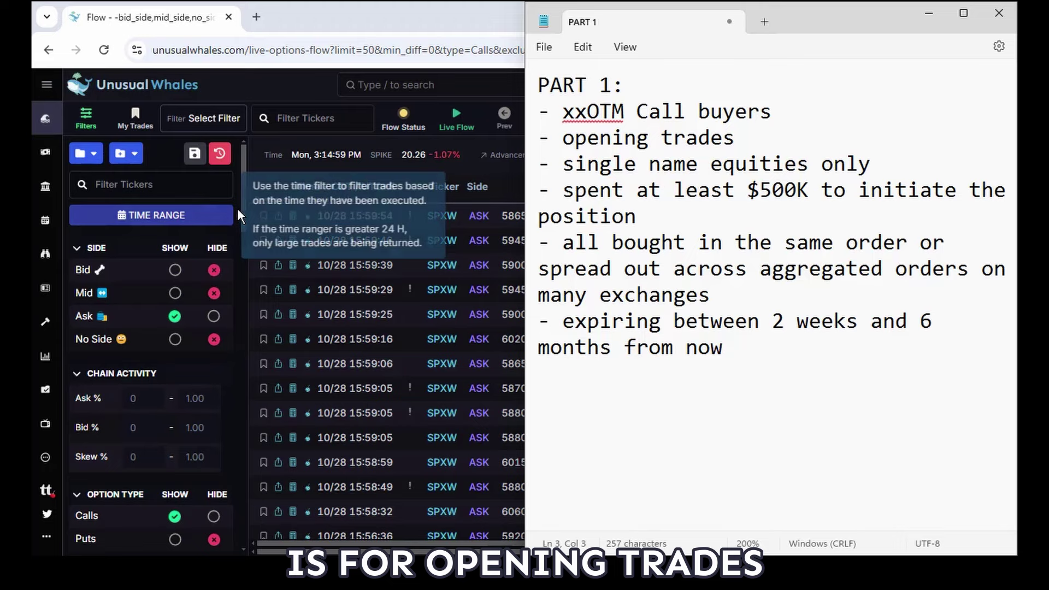
Step: Turn on the Opening trades filter and mark that criterion 'xx' in the notes
{"action": "left_click", "coordinate": [241, 156]}
{"action": "left_click_drag", "start_coordinate": [241, 156], "coordinate": [247, 419]}
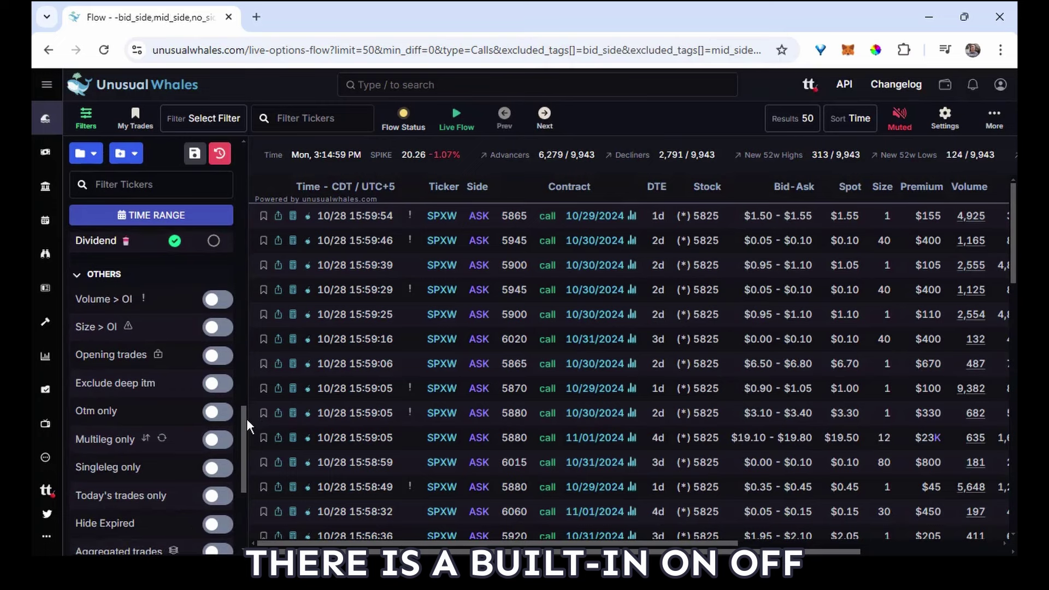
{"action": "left_click", "coordinate": [226, 360]}
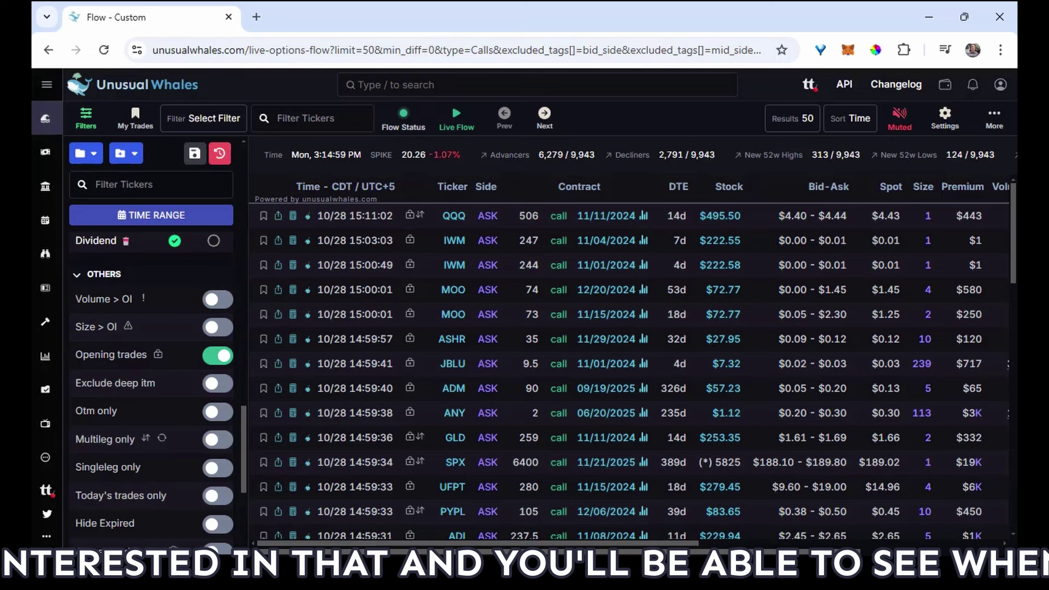
{"action": "mouse_move", "coordinate": [412, 312]}
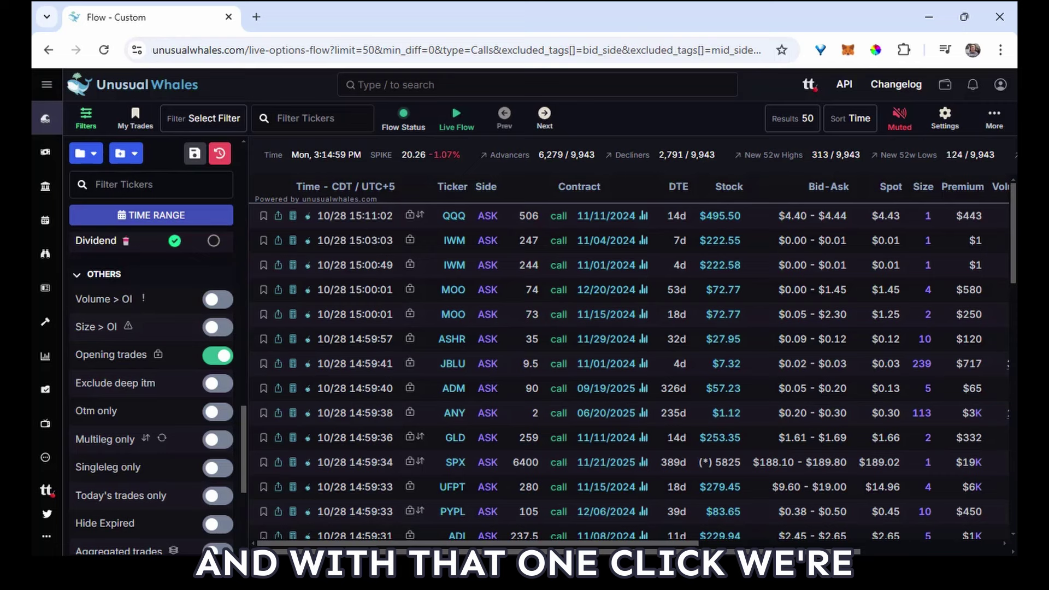
{"action": "key", "text": "alt+Tab"}
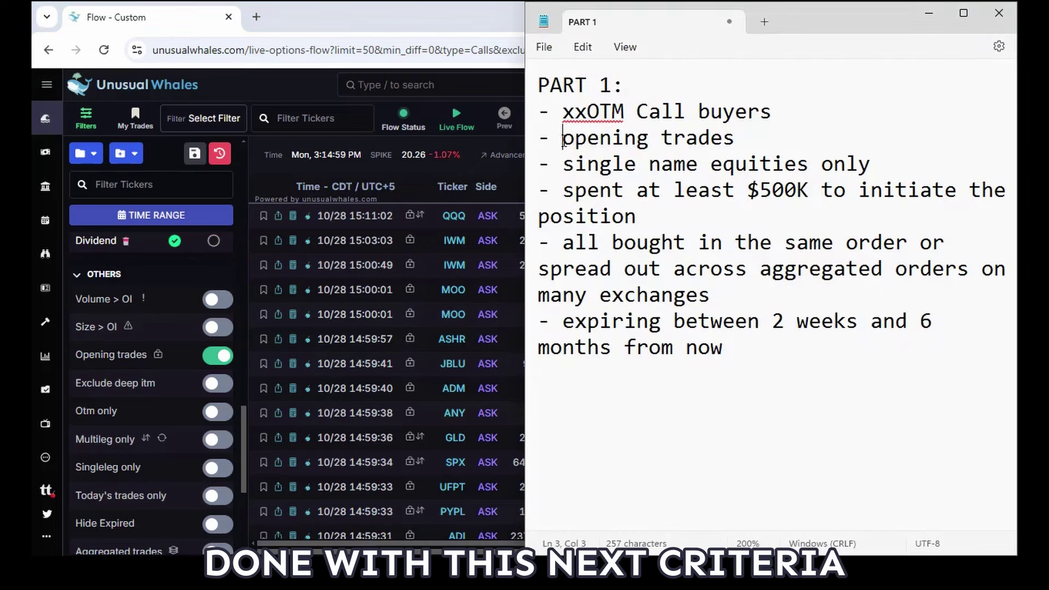
{"action": "type", "text": "xx"}
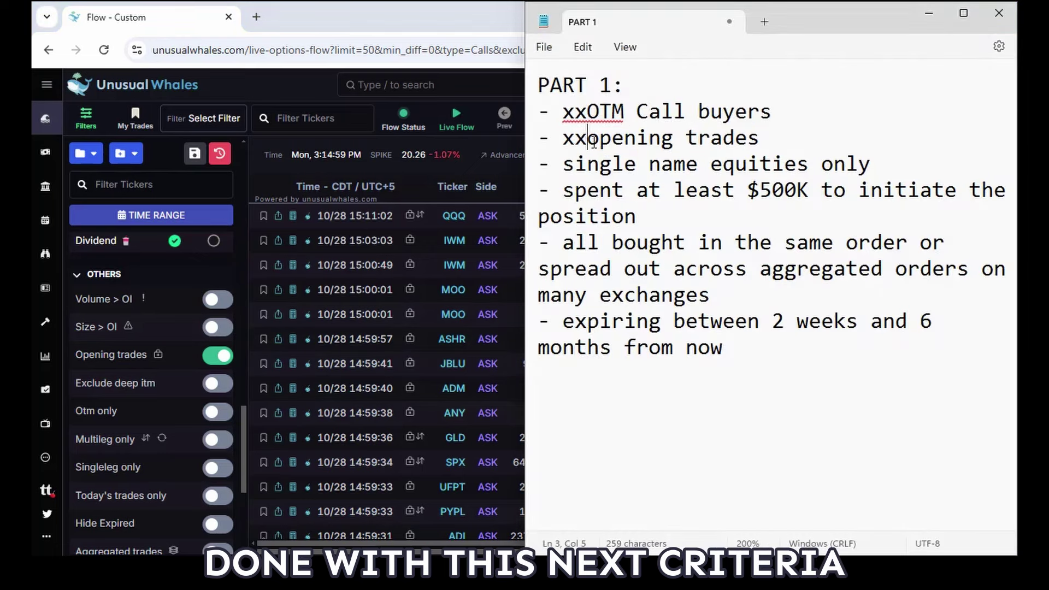
{"action": "key", "text": "Down"}
{"action": "key", "text": "Left"}
{"action": "key", "text": "Left"}
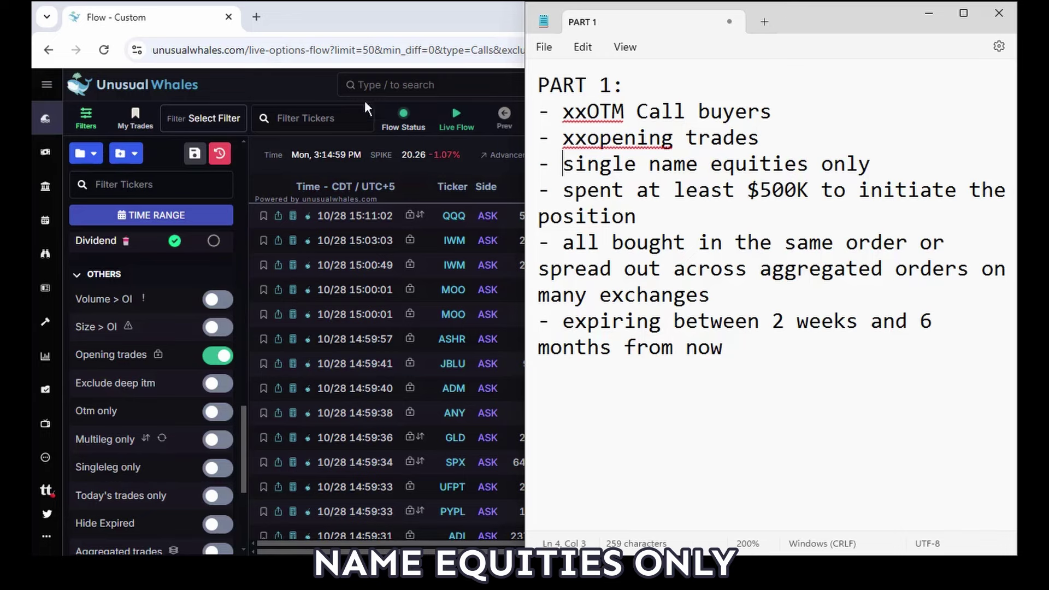
Step: Hide ETFs / ETNs and Indices under Equity Type
{"action": "left_click", "coordinate": [307, 81]}
{"action": "left_click_drag", "start_coordinate": [242, 431], "coordinate": [248, 241]}
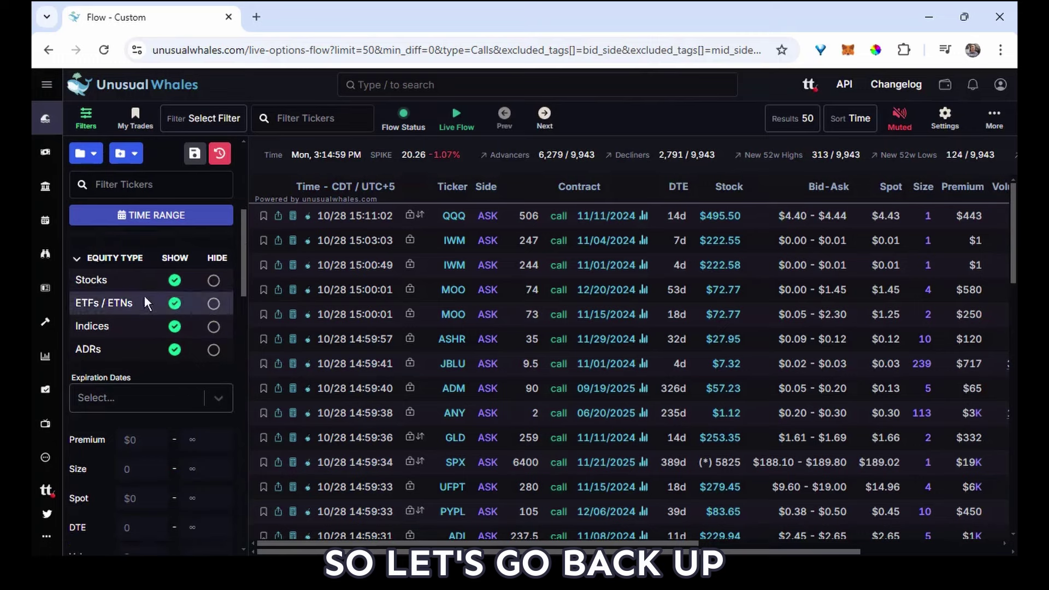
{"action": "left_click", "coordinate": [214, 304]}
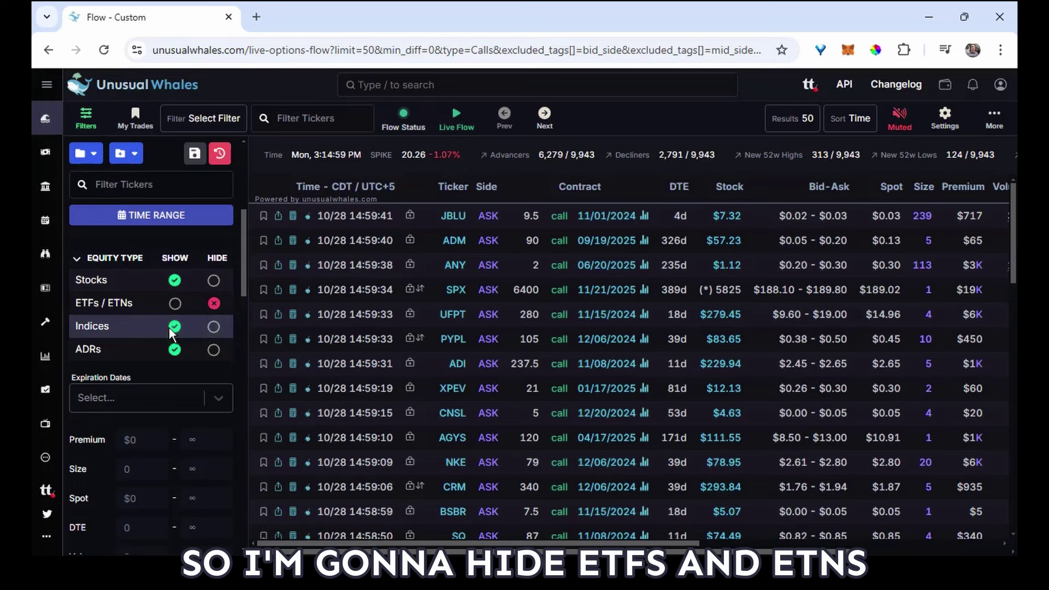
{"action": "left_click", "coordinate": [214, 328]}
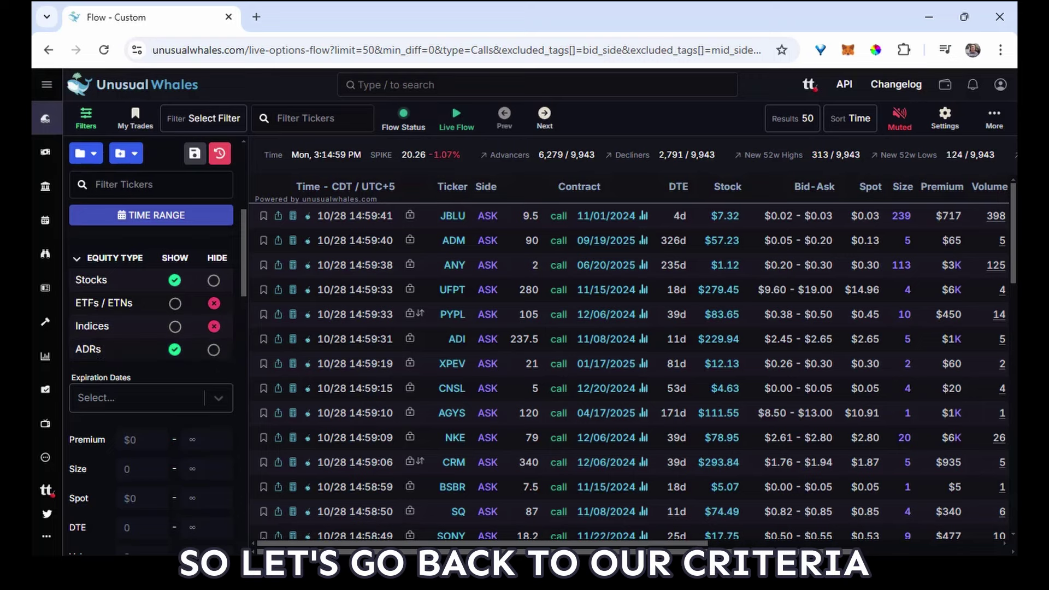
Step: Mark the single name equities criterion with 'xx' in the notes
{"action": "key", "text": "alt+Tab"}
{"action": "left_click", "coordinate": [566, 166]}
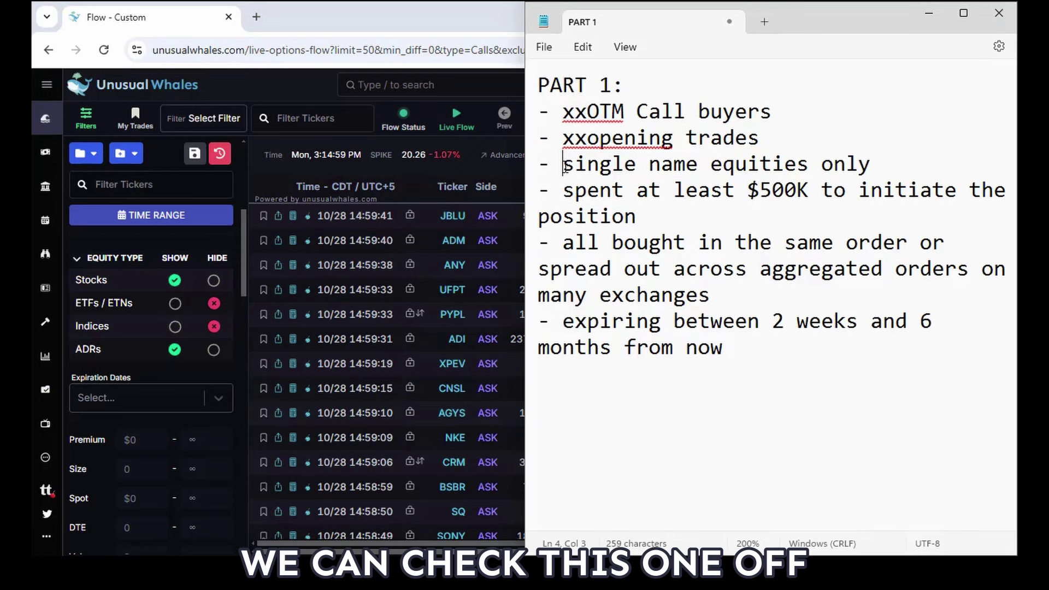
{"action": "type", "text": "xx"}
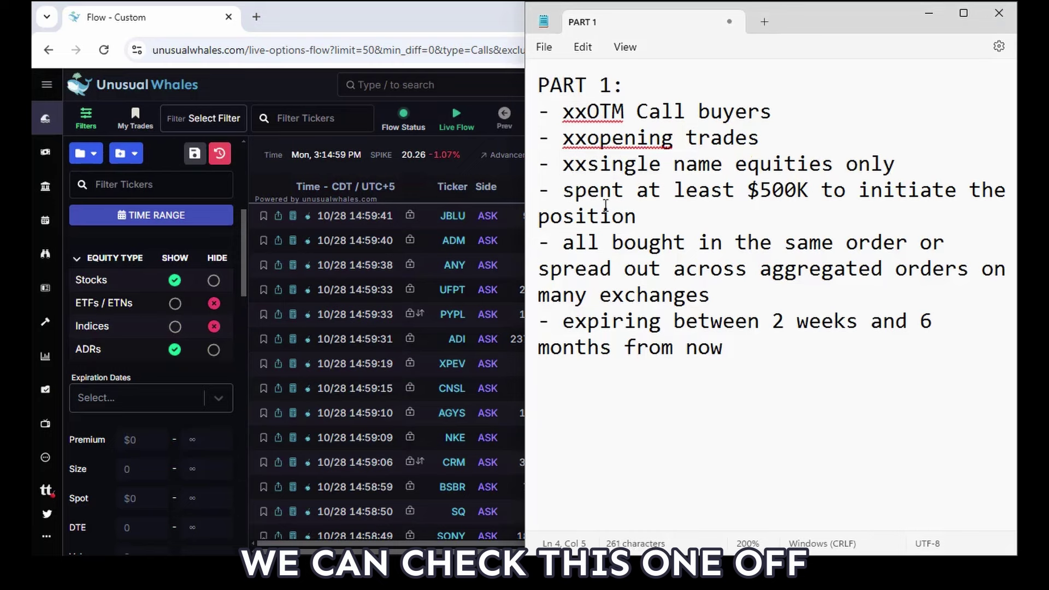
{"action": "left_click", "coordinate": [576, 191]}
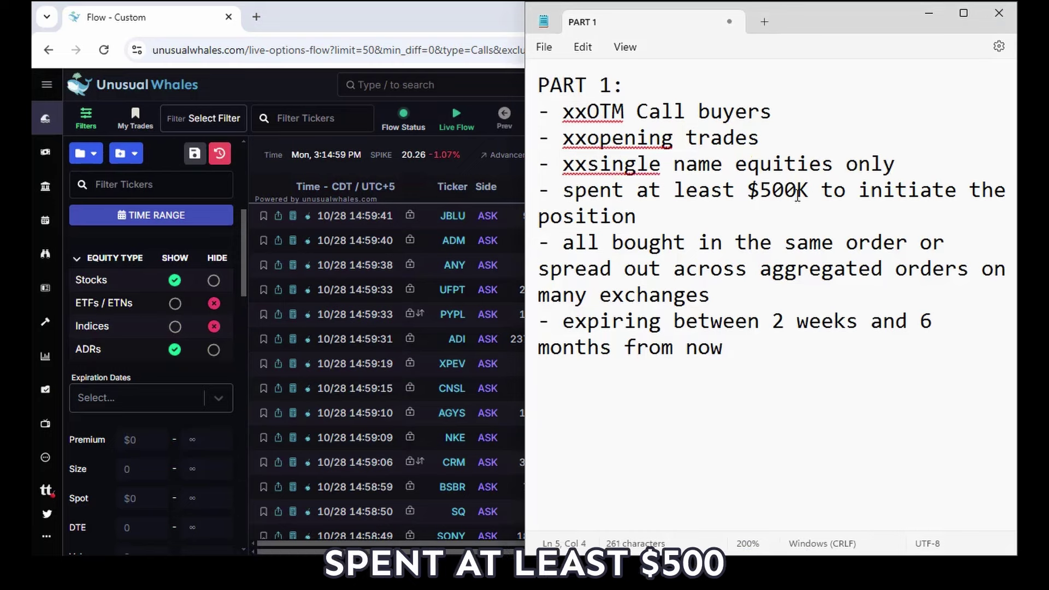
Step: Set the Premium minimum filter to 500000
{"action": "left_click", "coordinate": [334, 16]}
{"action": "scroll", "coordinate": [171, 340], "scroll_direction": "down", "scroll_amount": 3}
{"action": "scroll", "coordinate": [170, 340], "scroll_direction": "up", "scroll_amount": 1}
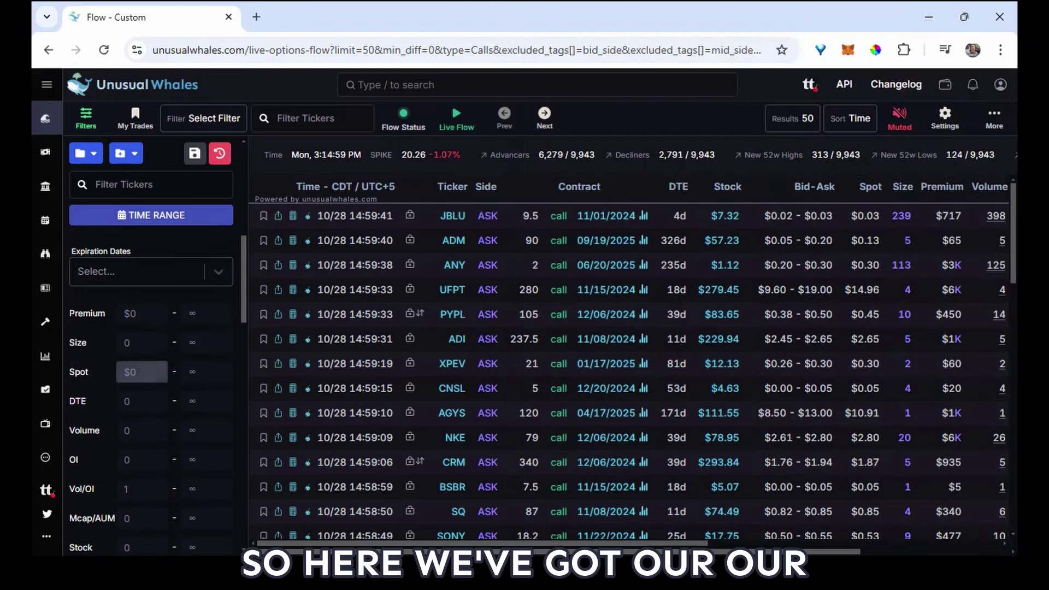
{"action": "left_click", "coordinate": [143, 362]}
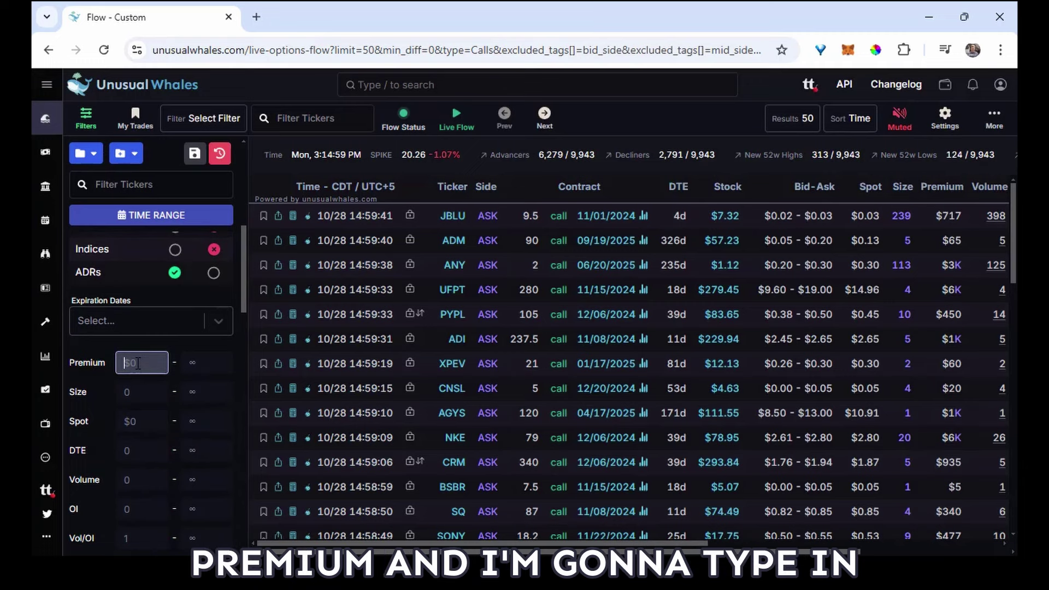
{"action": "type", "text": "500000"}
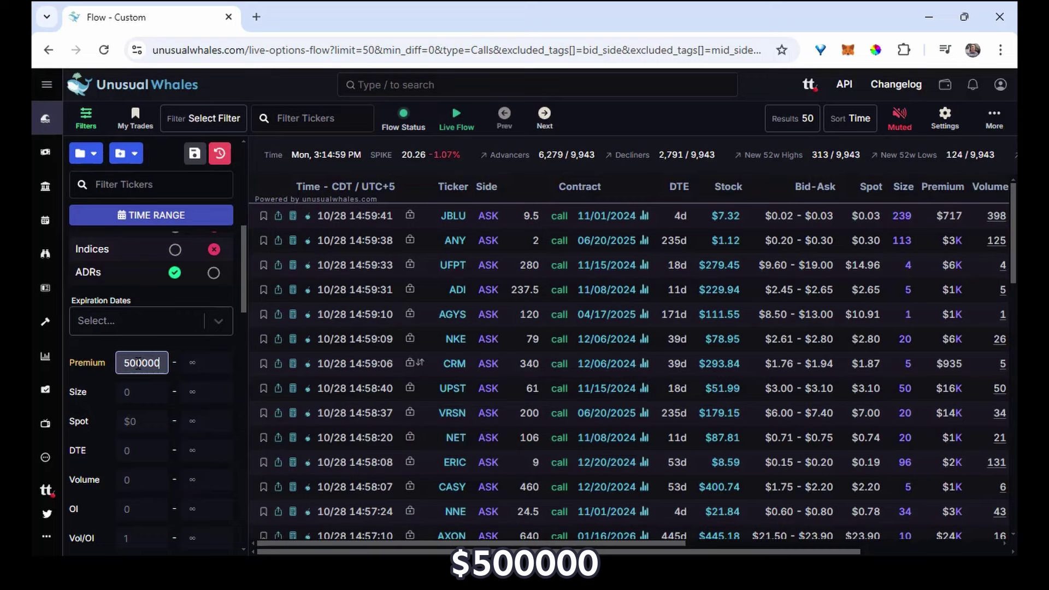
{"action": "left_click", "coordinate": [201, 361]}
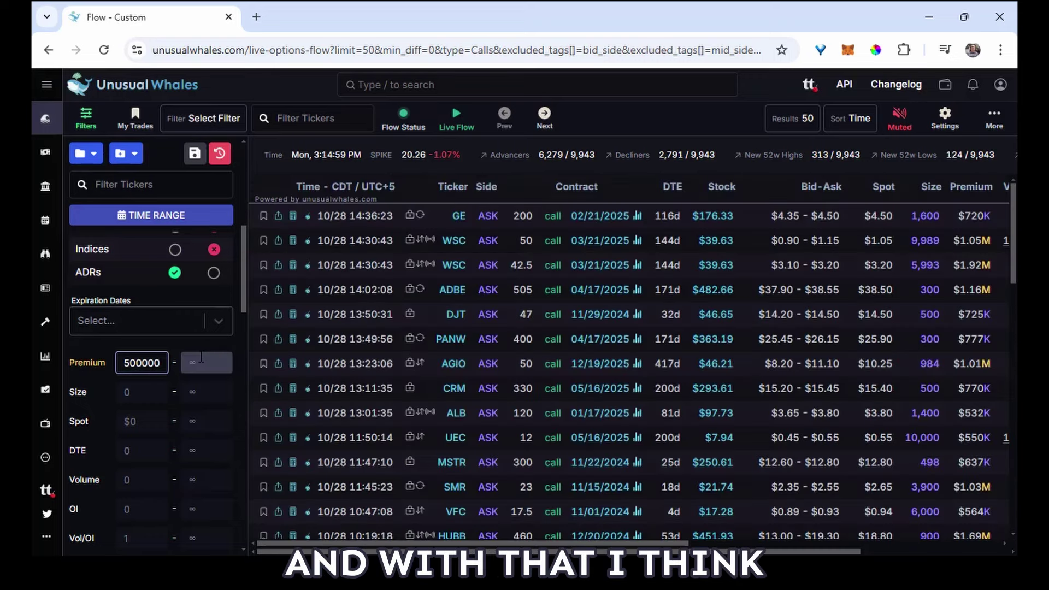
{"action": "left_click", "coordinate": [159, 363]}
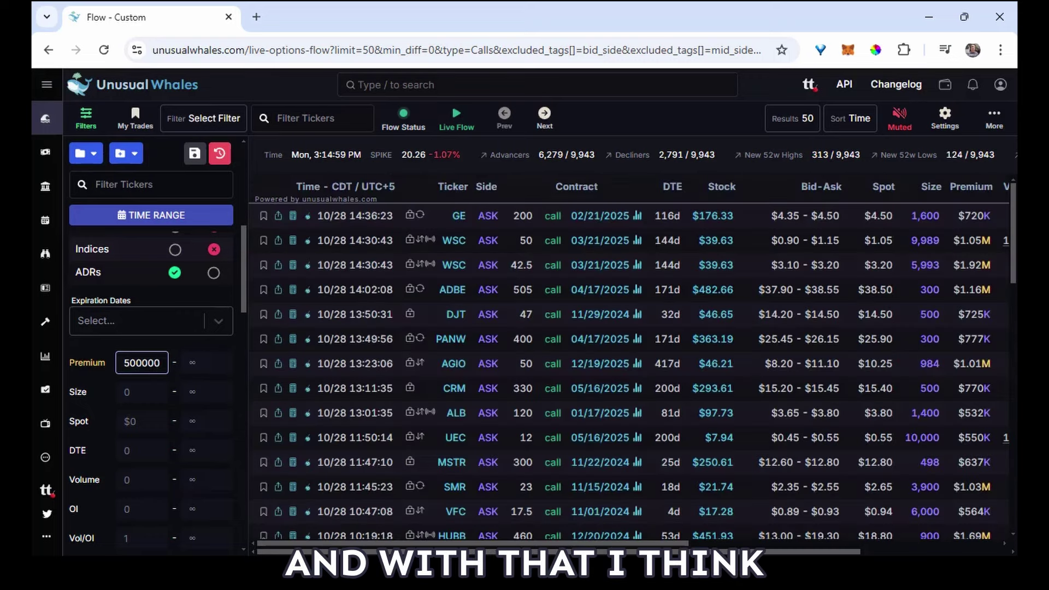
Step: Mark the $500K spending criterion with 'xx' in the notes
{"action": "key", "text": "alt+Tab"}
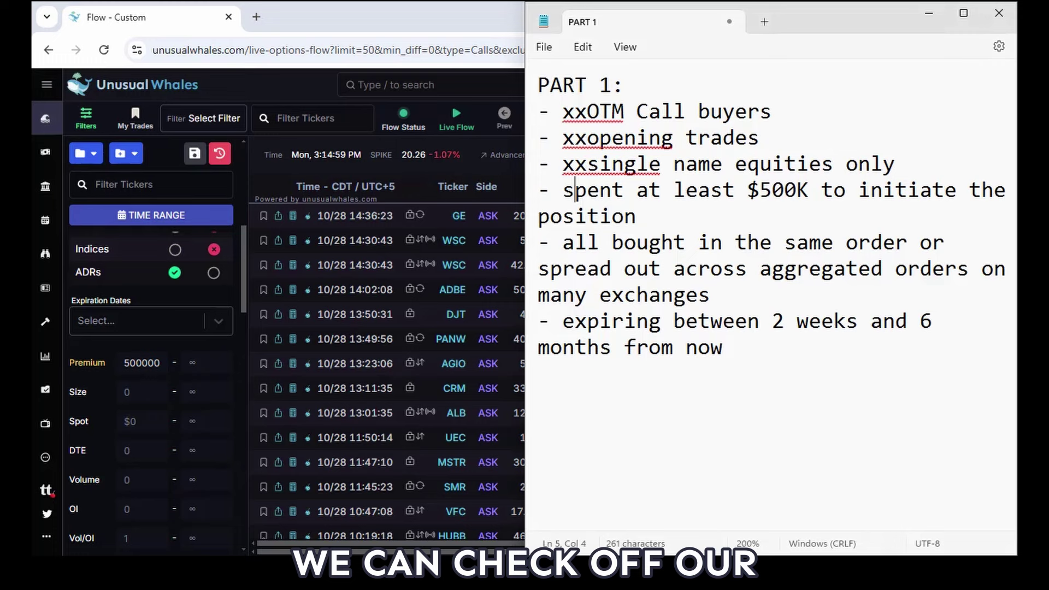
{"action": "left_click", "coordinate": [569, 190]}
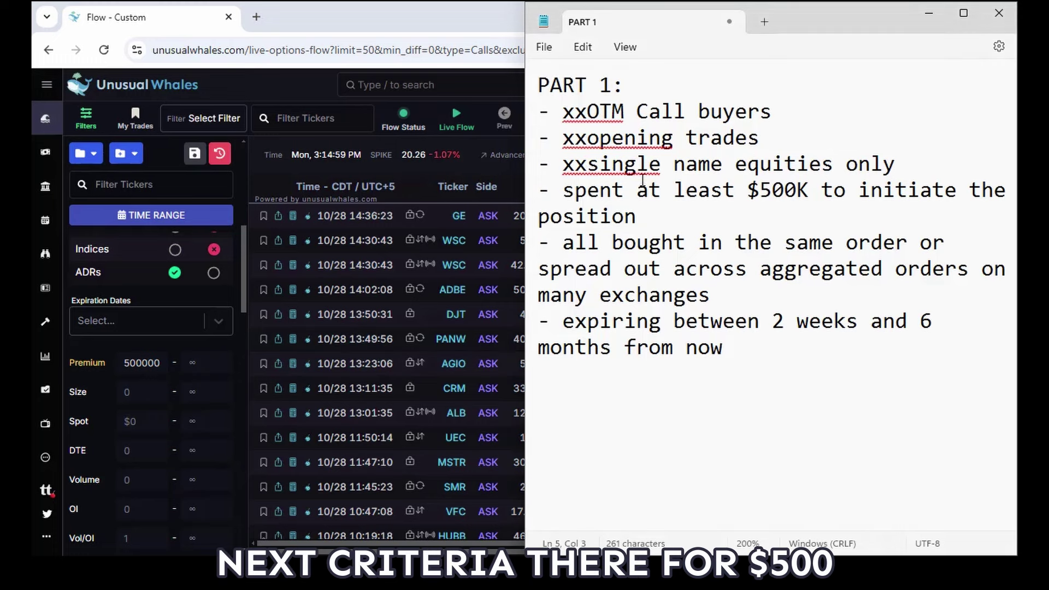
{"action": "type", "text": "xx"}
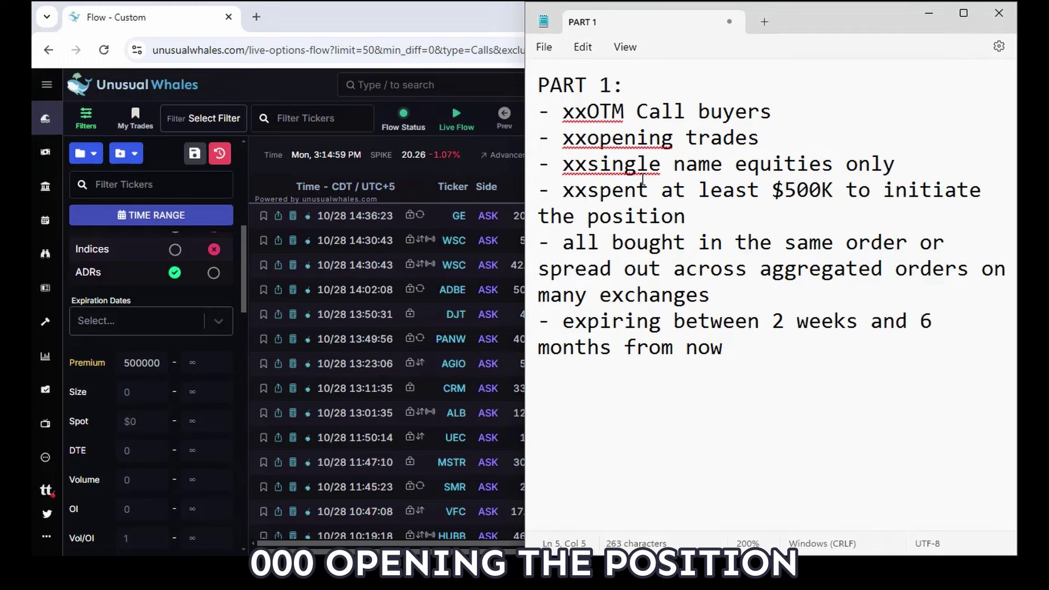
{"action": "key", "text": "Down"}
{"action": "key", "text": "Down"}
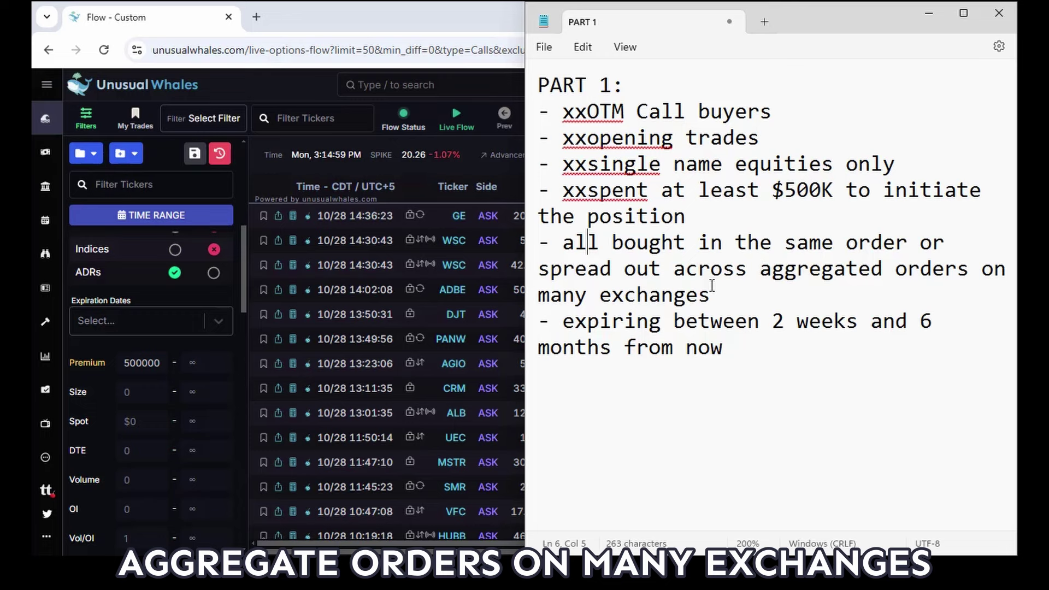
Step: Turn on the Aggregated trades toggle, yielding ask-side call trades above $500K
{"action": "left_click", "coordinate": [241, 280]}
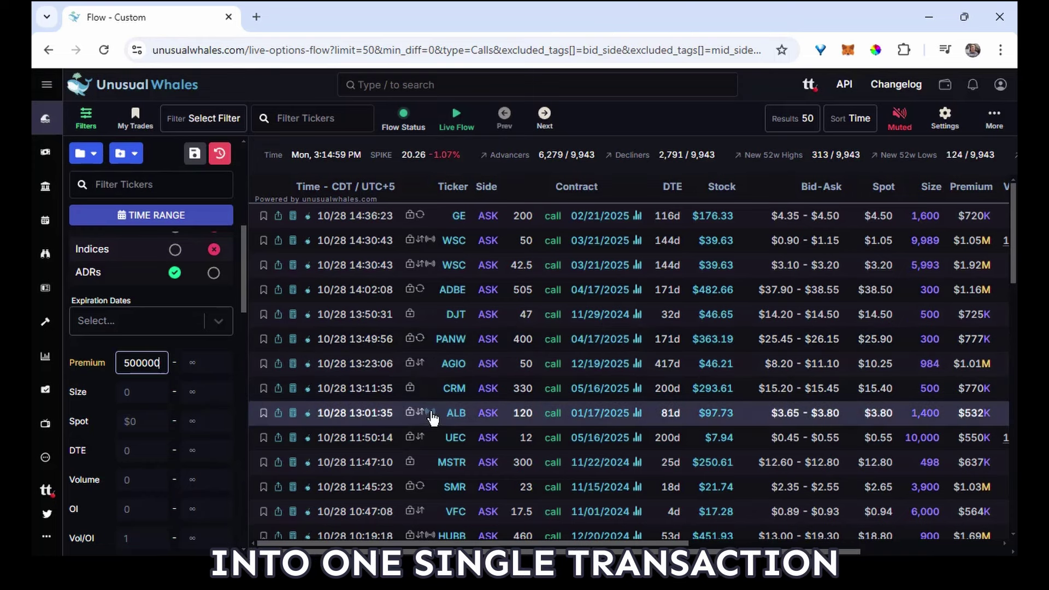
{"action": "mouse_move", "coordinate": [431, 414]}
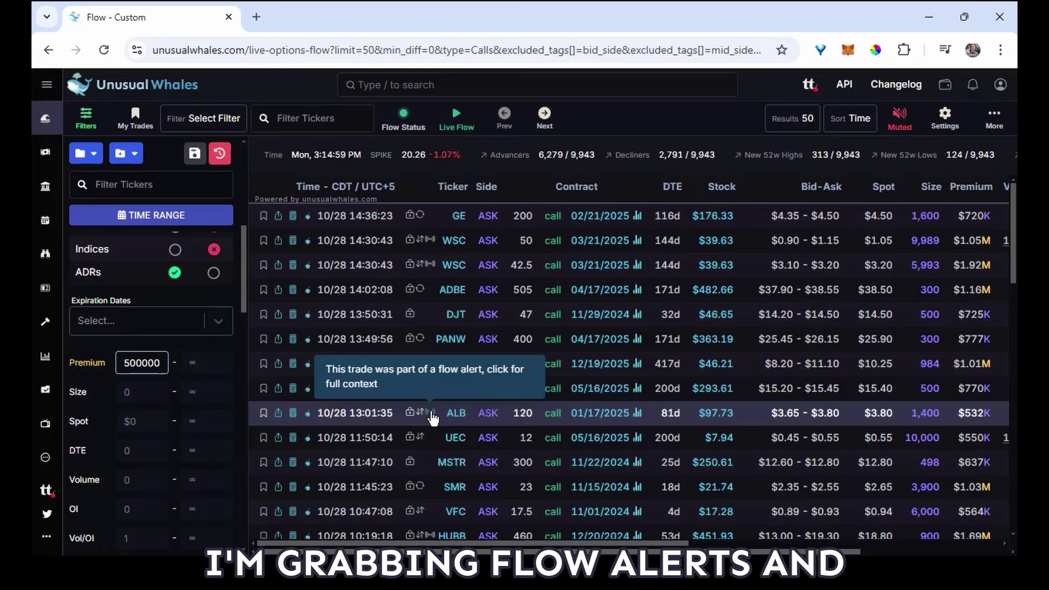
{"action": "left_click_drag", "start_coordinate": [243, 283], "coordinate": [249, 490]}
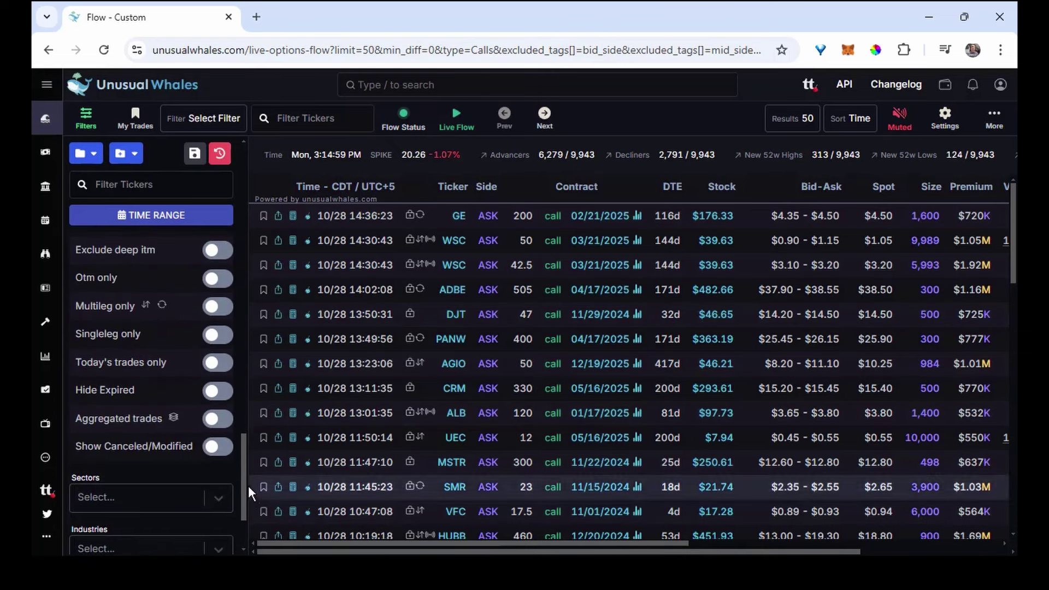
{"action": "left_click", "coordinate": [225, 421]}
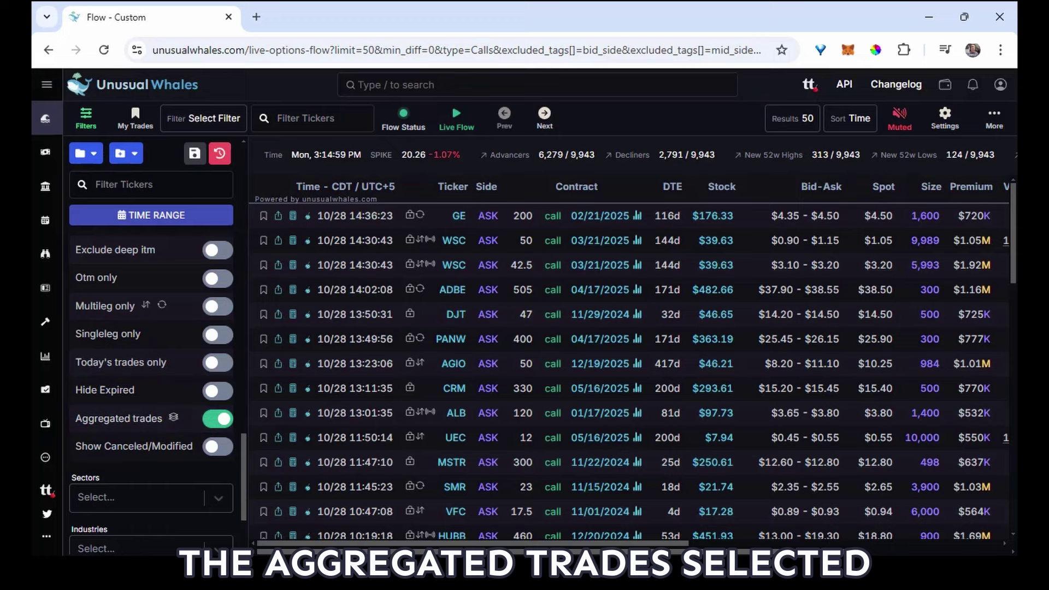
{"action": "key", "text": "alt+Tab"}
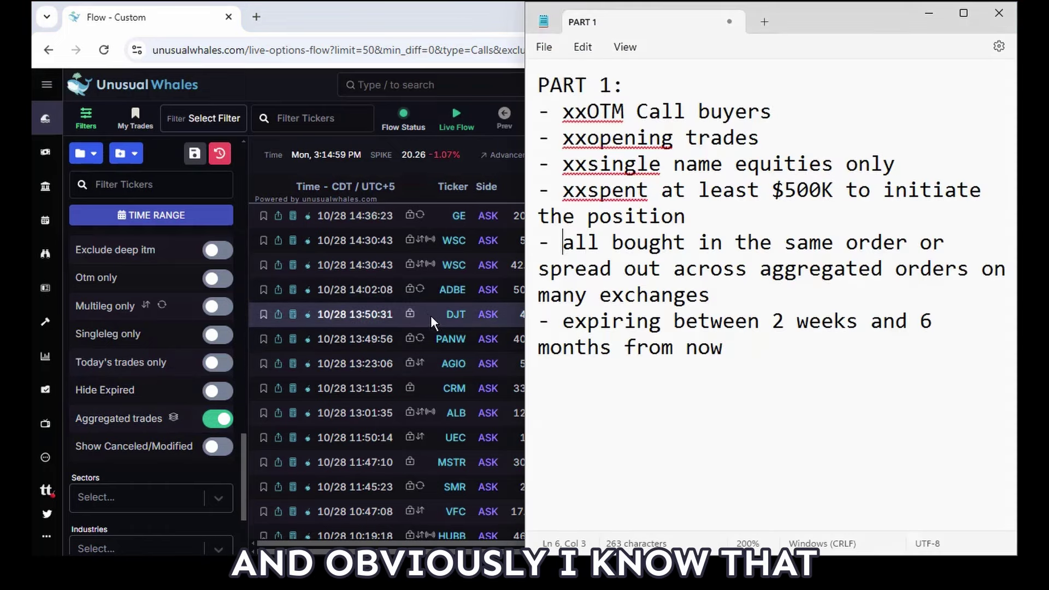
{"action": "left_click", "coordinate": [512, 319]}
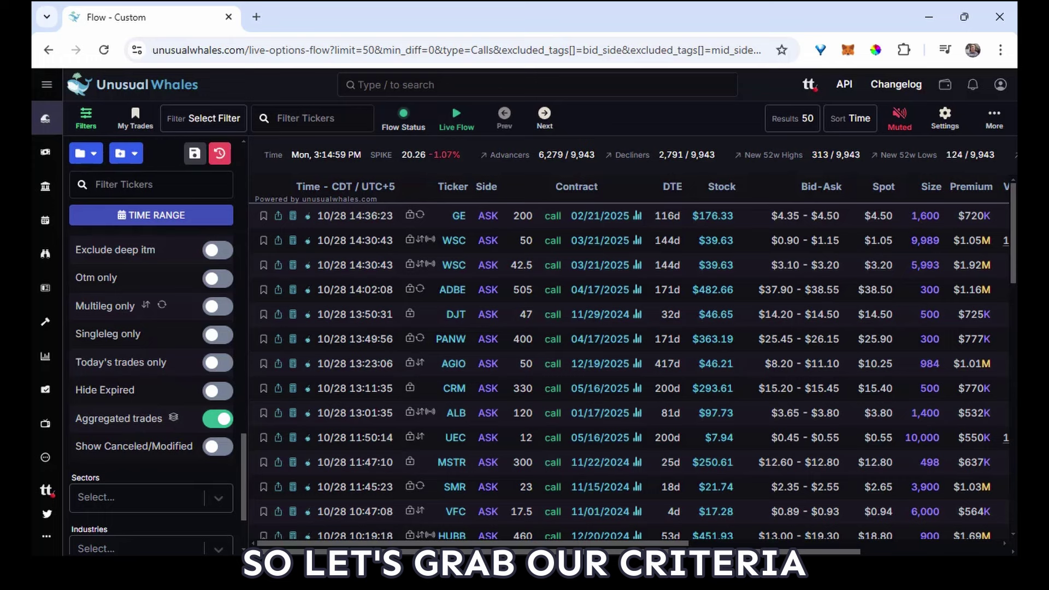
Step: Type 'xx' before the 'all' aggregated-orders line, then return to the browser's filter panel
{"action": "key", "text": "alt+Tab"}
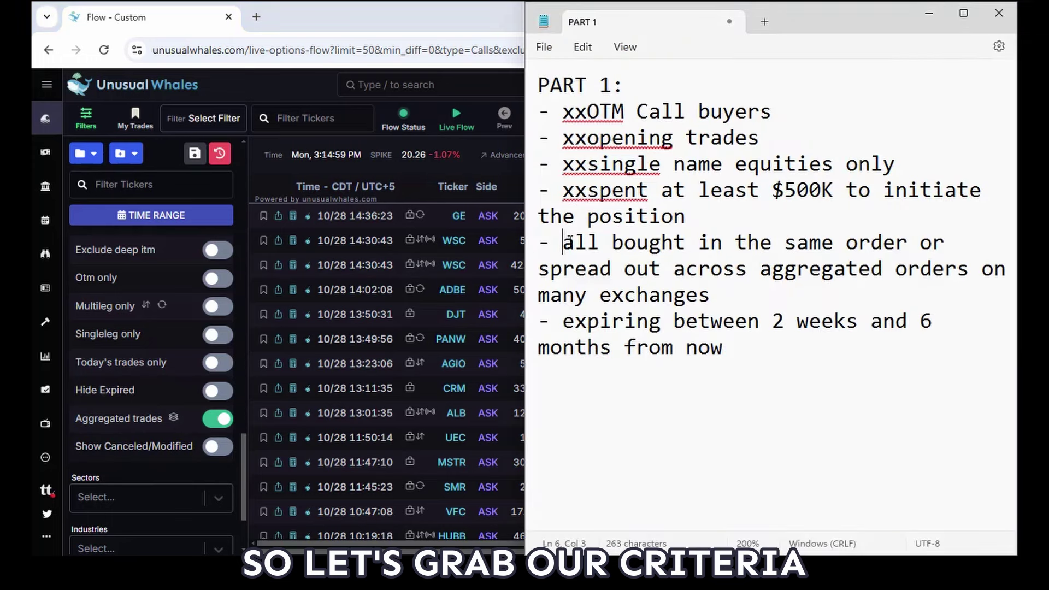
{"action": "type", "text": "xx"}
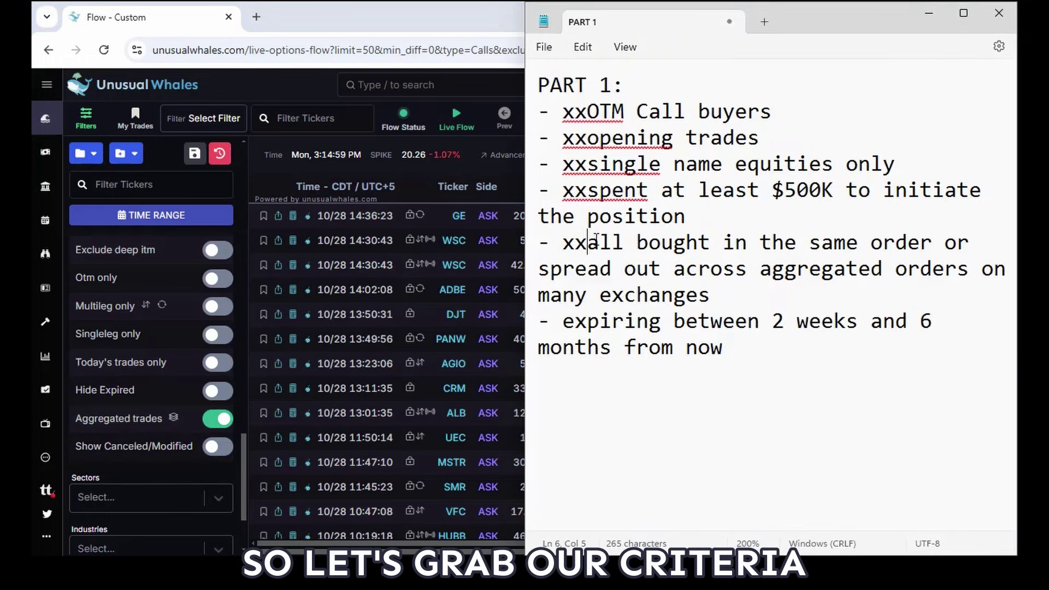
{"action": "left_click", "coordinate": [562, 322]}
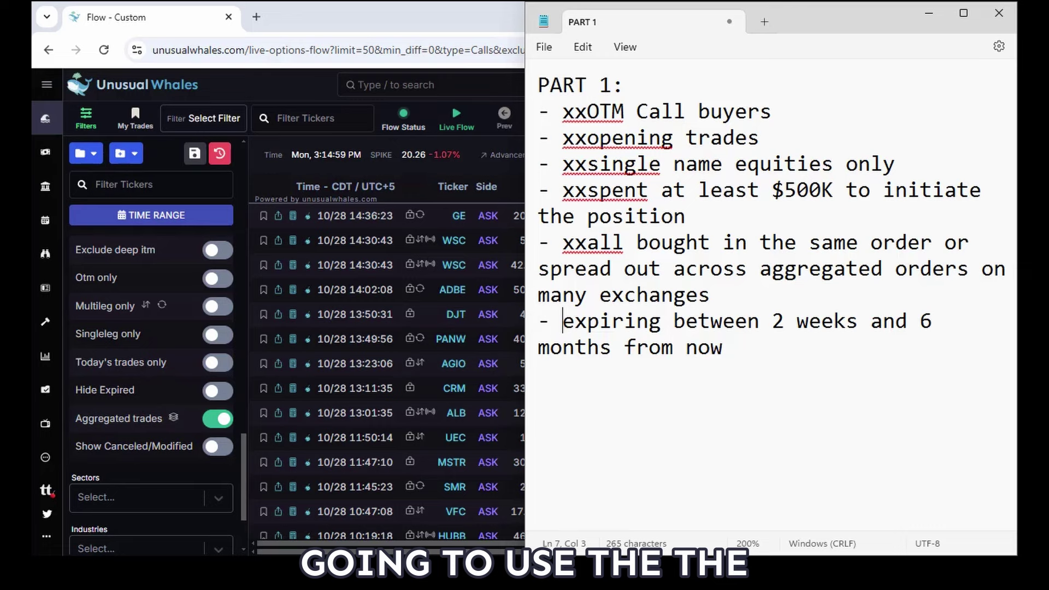
{"action": "left_click", "coordinate": [386, 9]}
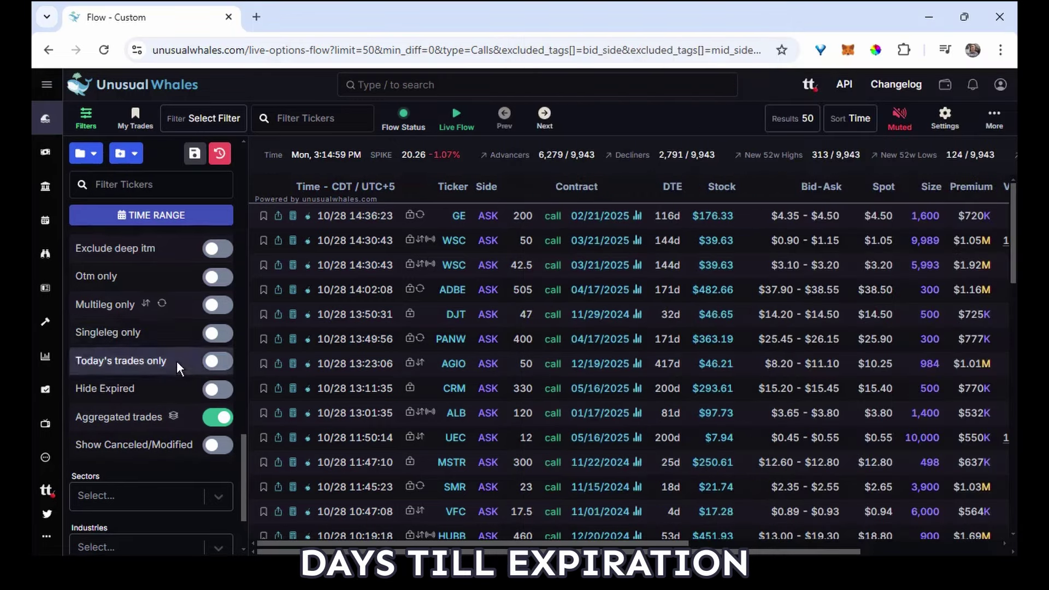
{"action": "scroll", "coordinate": [179, 360], "scroll_direction": "down", "scroll_amount": 12}
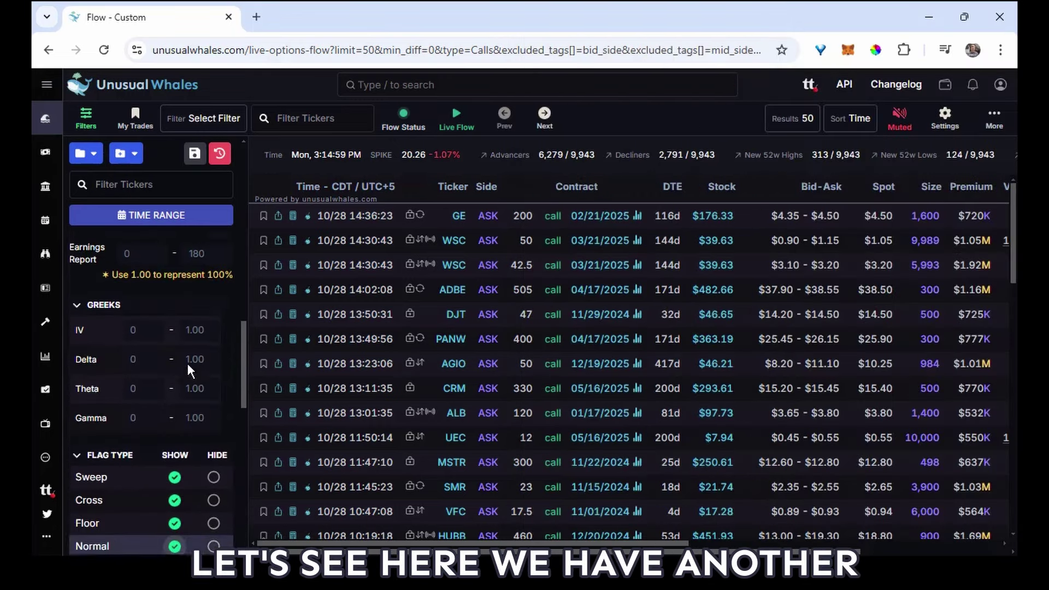
{"action": "scroll", "coordinate": [188, 370], "scroll_direction": "up", "scroll_amount": 5}
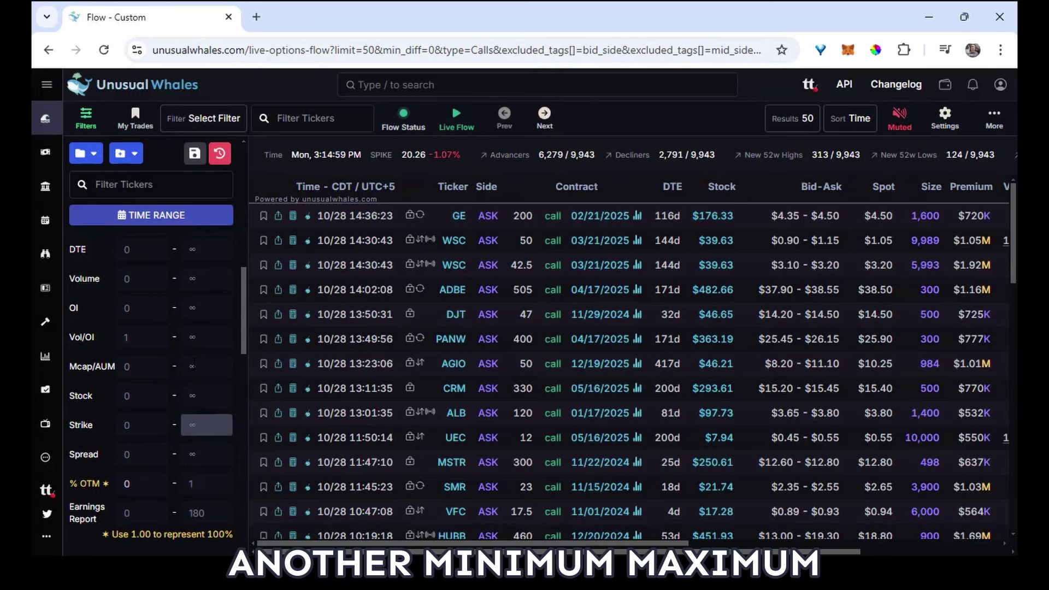
Step: Set DTE minimum to 6 and maximum to 183
{"action": "scroll", "coordinate": [193, 366], "scroll_direction": "up", "scroll_amount": 3}
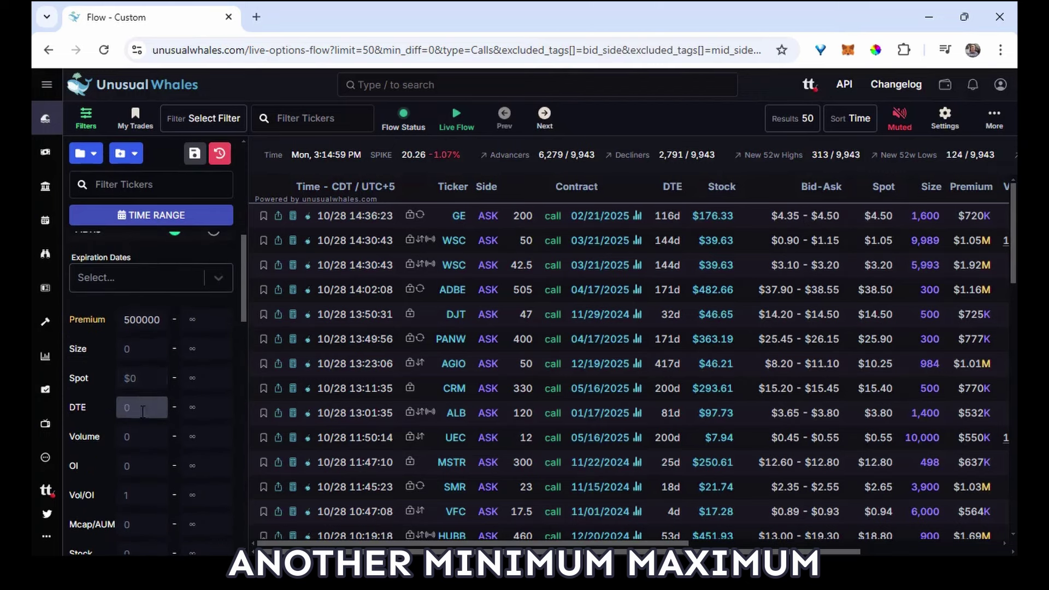
{"action": "left_click", "coordinate": [142, 412]}
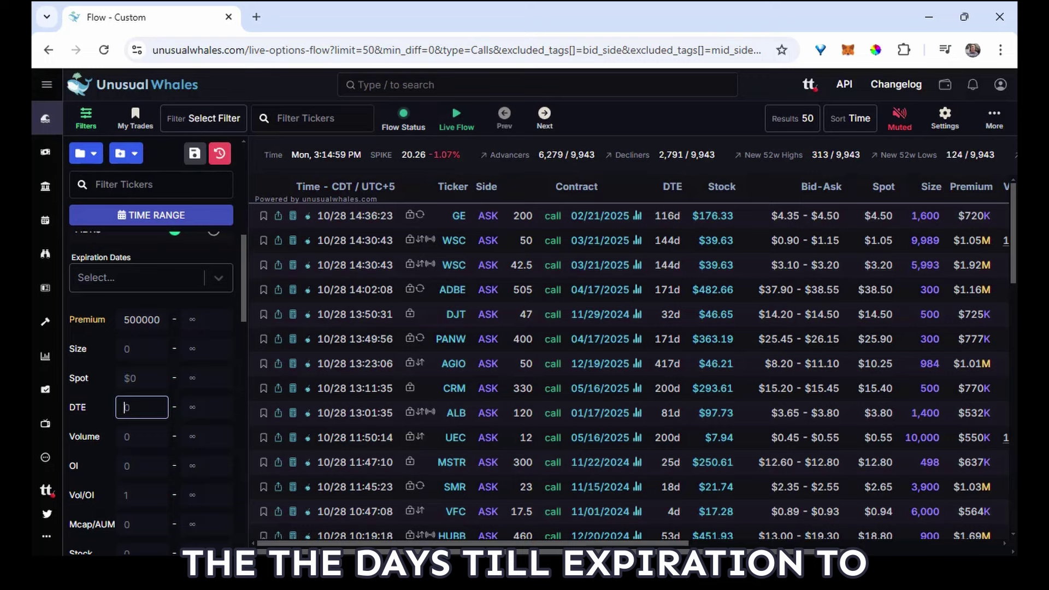
{"action": "type", "text": "6"}
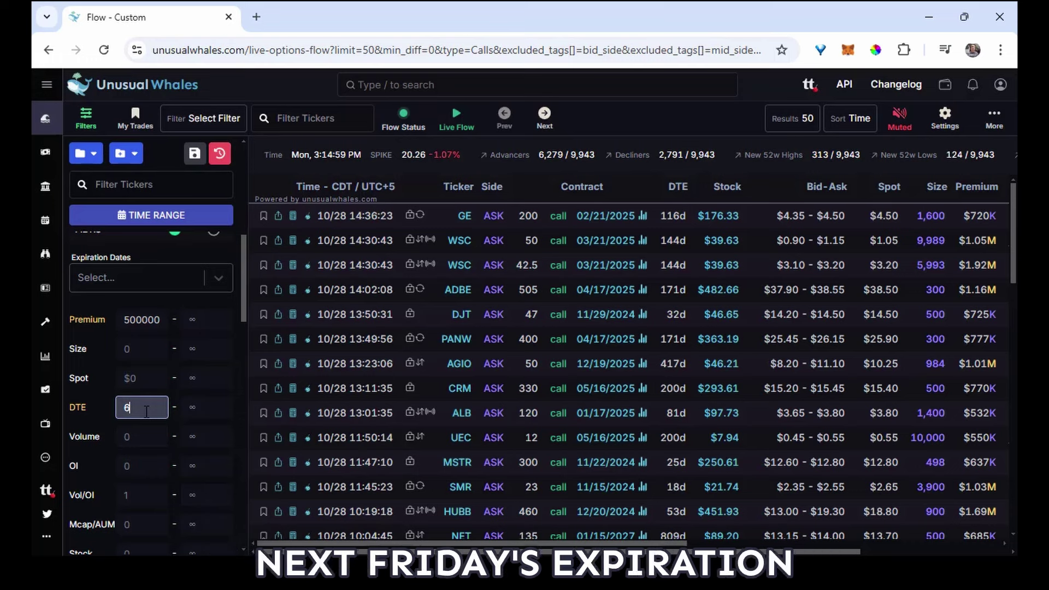
{"action": "left_click", "coordinate": [205, 410]}
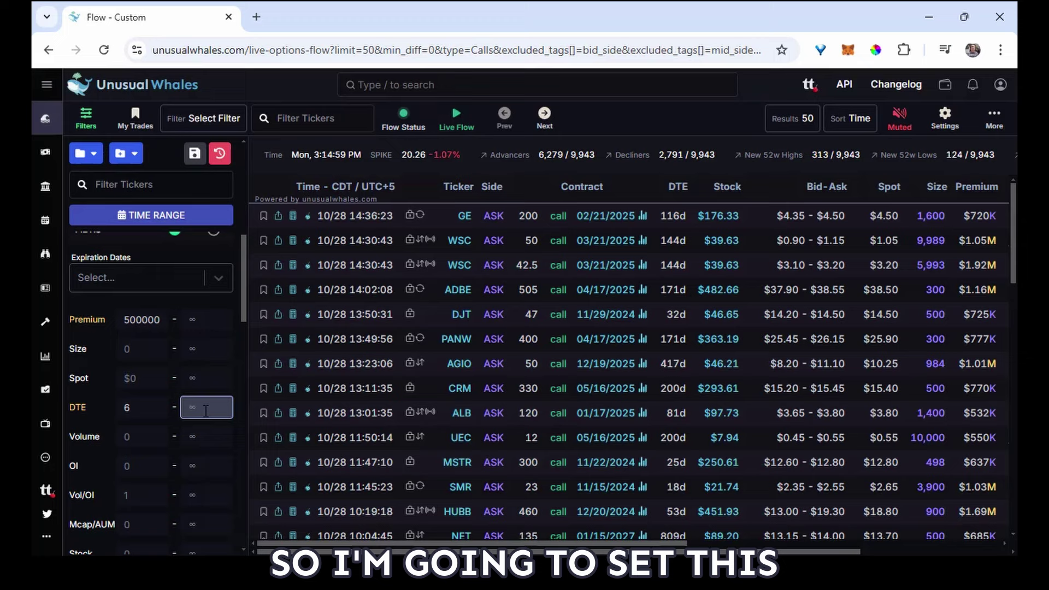
{"action": "type", "text": "183"}
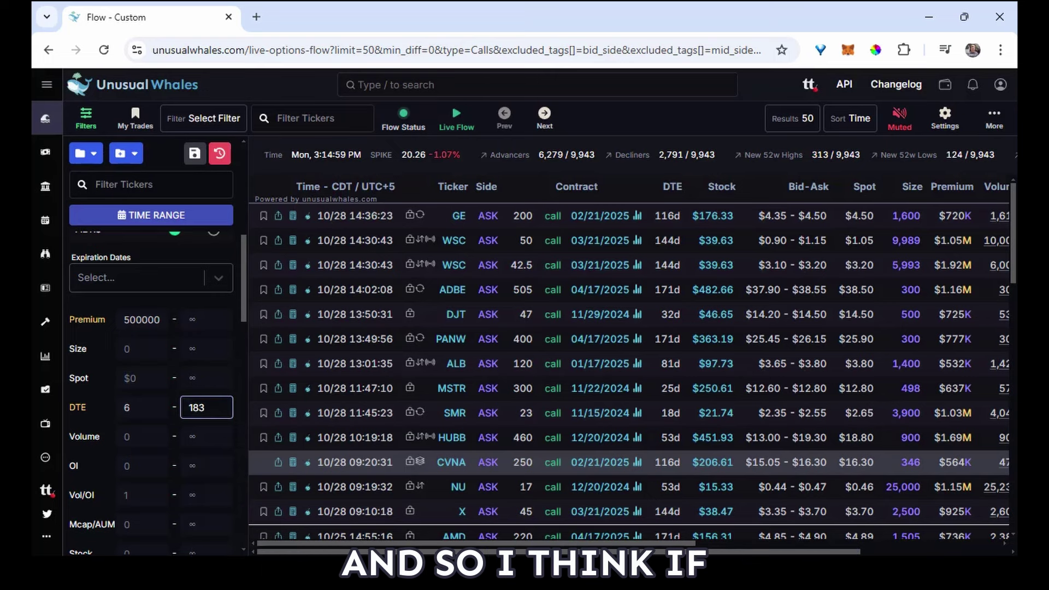
Step: Mark the expiring criterion 'xx' in the notes, completing the checklist
{"action": "key", "text": "alt+Tab"}
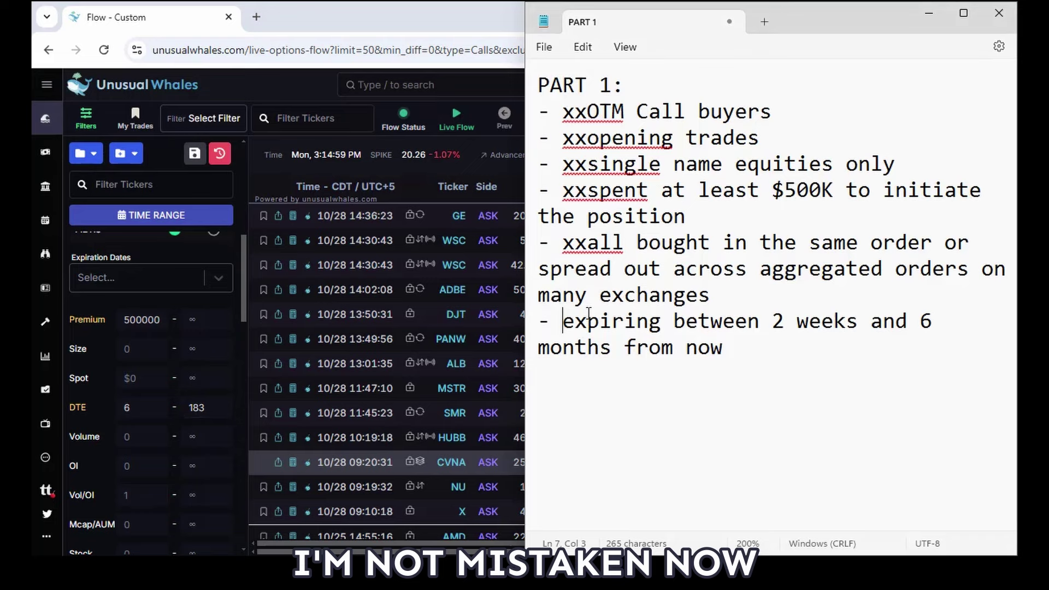
{"action": "type", "text": "xx"}
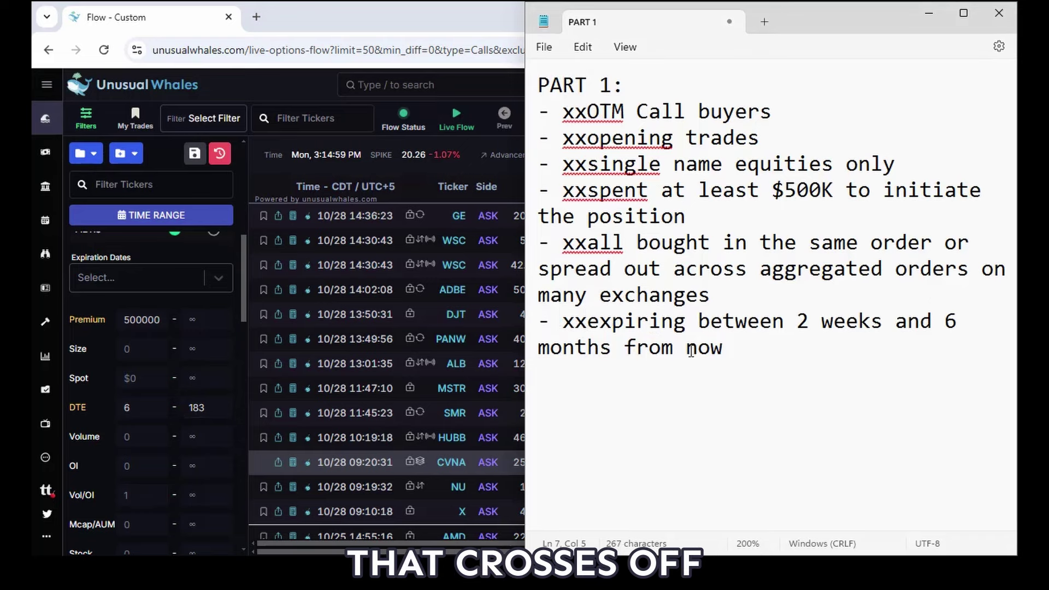
{"action": "left_click", "coordinate": [920, 18]}
{"action": "scroll", "coordinate": [235, 256], "scroll_direction": "up", "scroll_amount": 5}
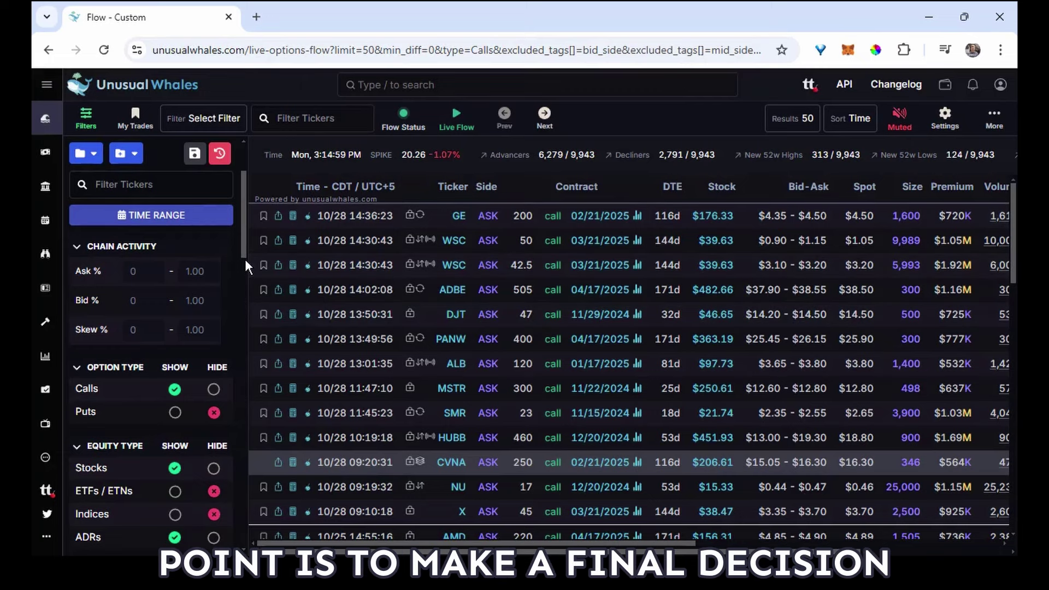
{"action": "scroll", "coordinate": [244, 259], "scroll_direction": "down", "scroll_amount": 10}
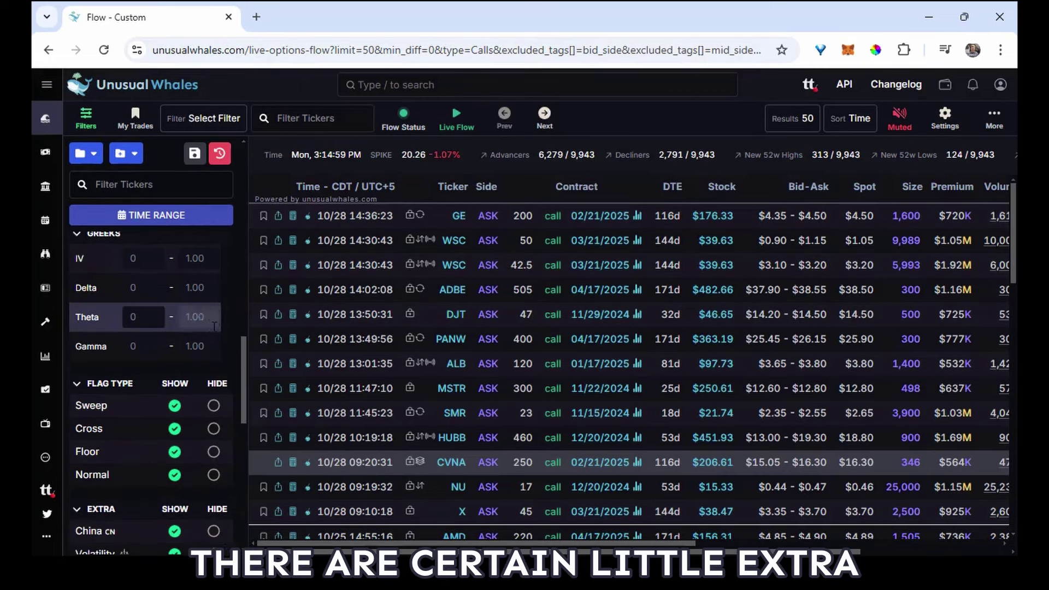
{"action": "scroll", "coordinate": [213, 339], "scroll_direction": "down", "scroll_amount": 5}
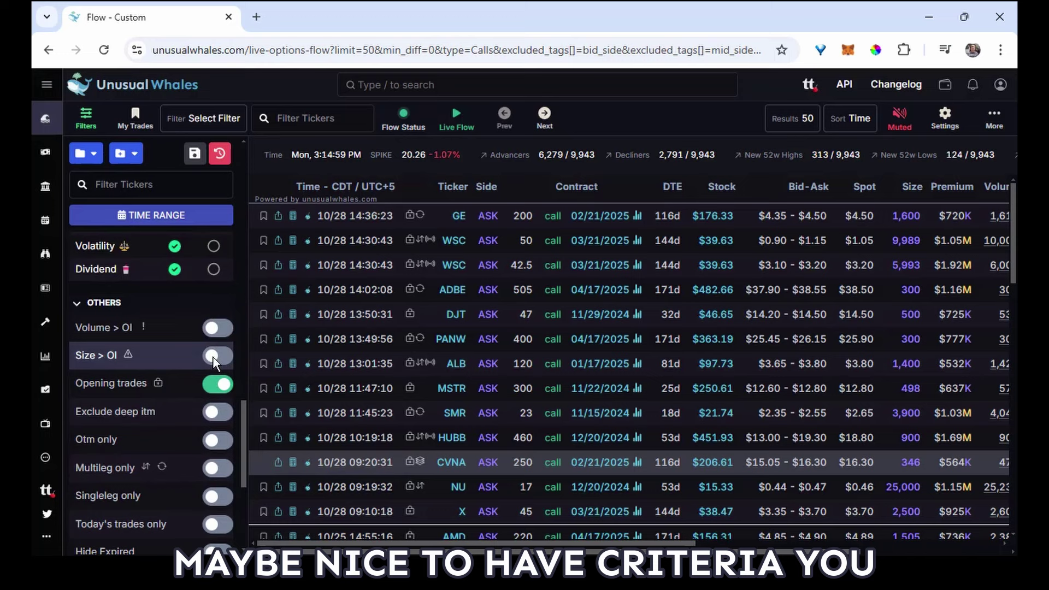
{"action": "scroll", "coordinate": [192, 393], "scroll_direction": "down", "scroll_amount": 2}
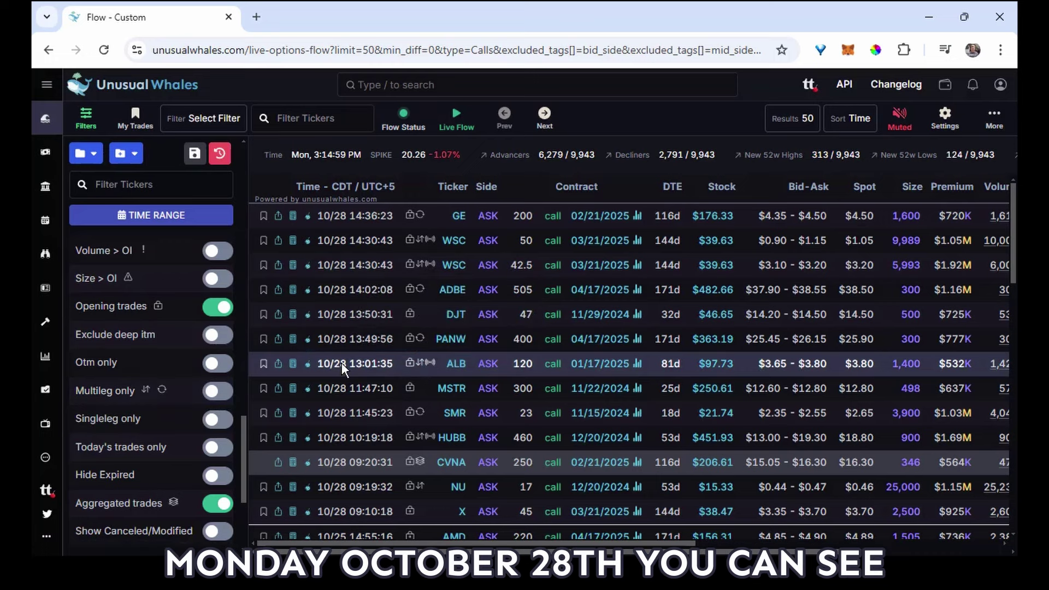
{"action": "mouse_move", "coordinate": [426, 445]}
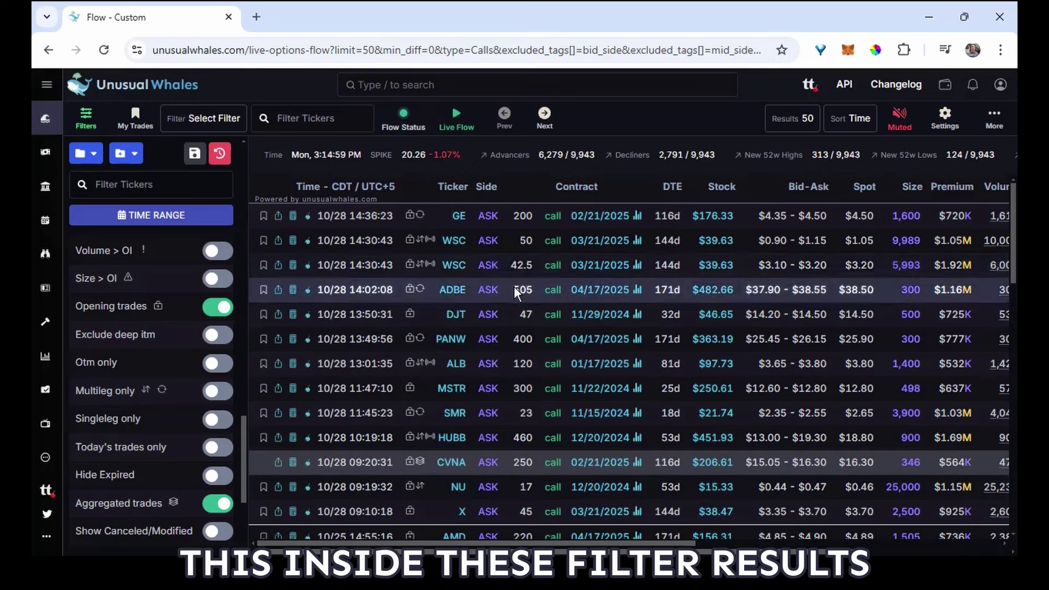
{"action": "mouse_move", "coordinate": [426, 343]}
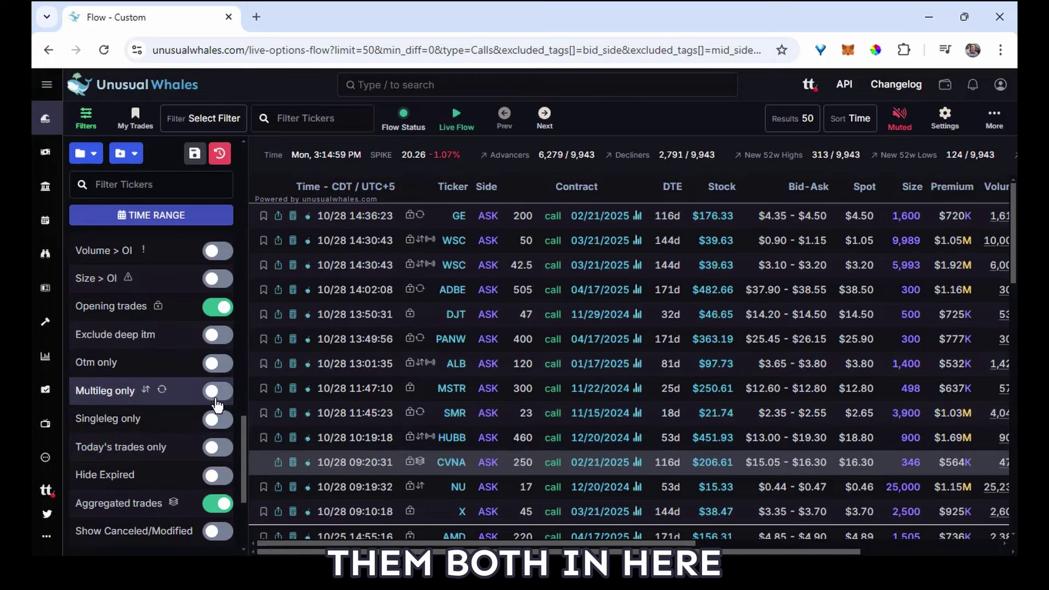
{"action": "scroll", "coordinate": [217, 405], "scroll_direction": "up", "scroll_amount": 6}
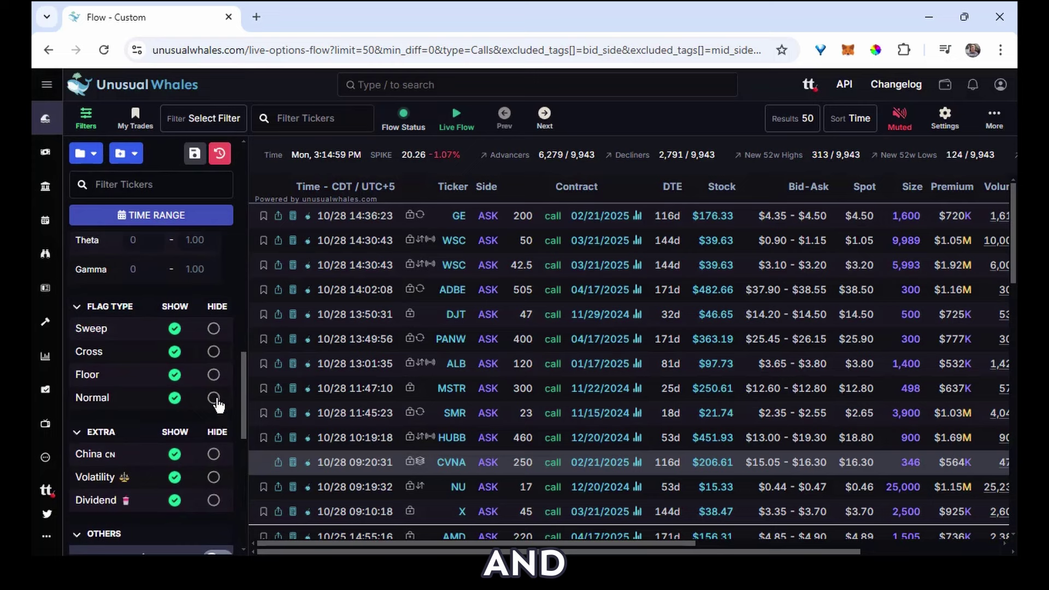
{"action": "scroll", "coordinate": [217, 405], "scroll_direction": "up", "scroll_amount": 8}
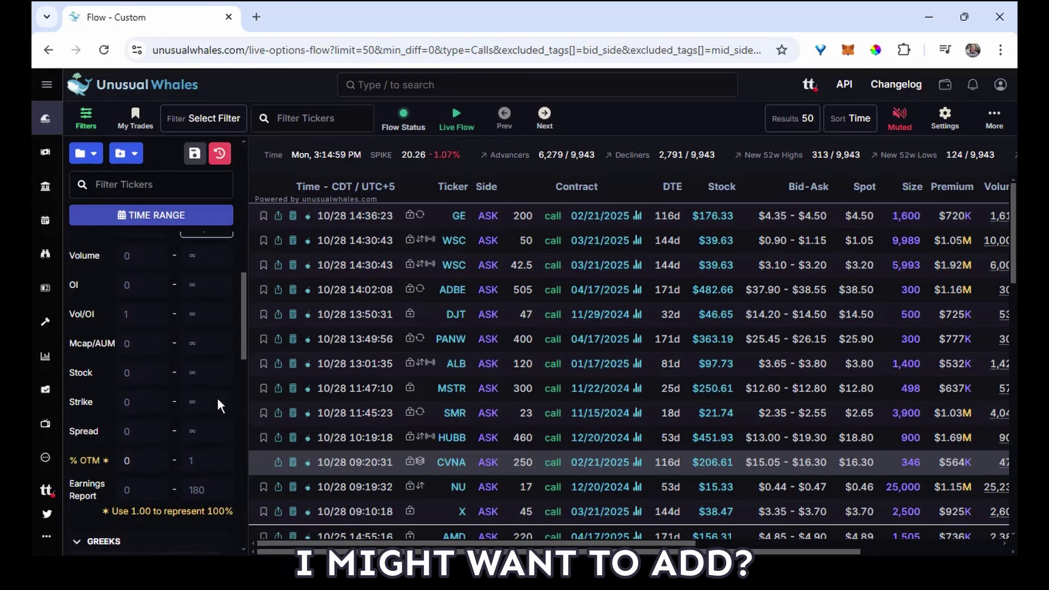
{"action": "scroll", "coordinate": [218, 405], "scroll_direction": "up", "scroll_amount": 5}
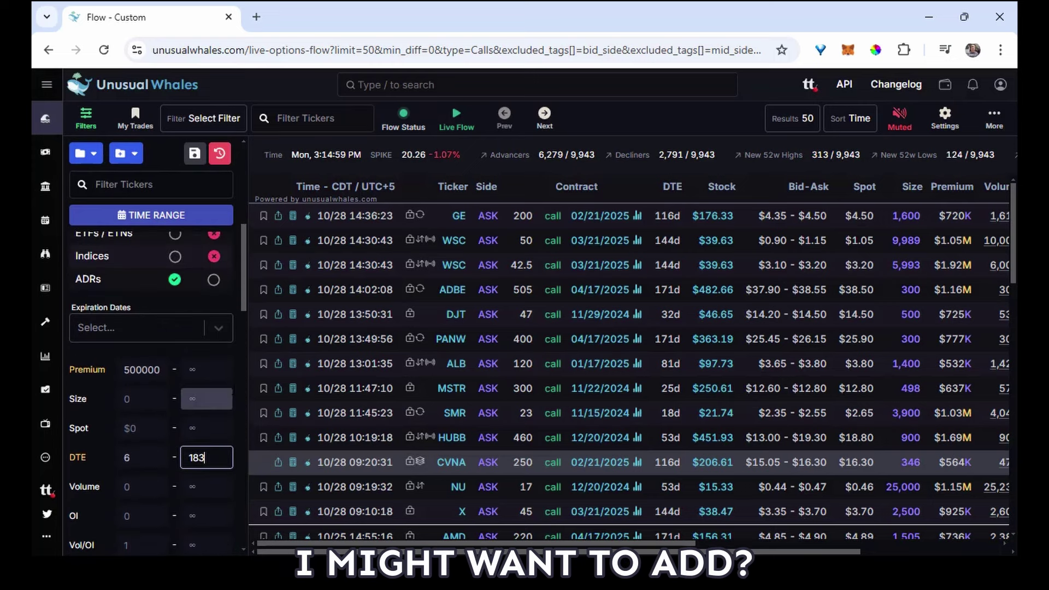
{"action": "scroll", "coordinate": [232, 388], "scroll_direction": "up", "scroll_amount": 7}
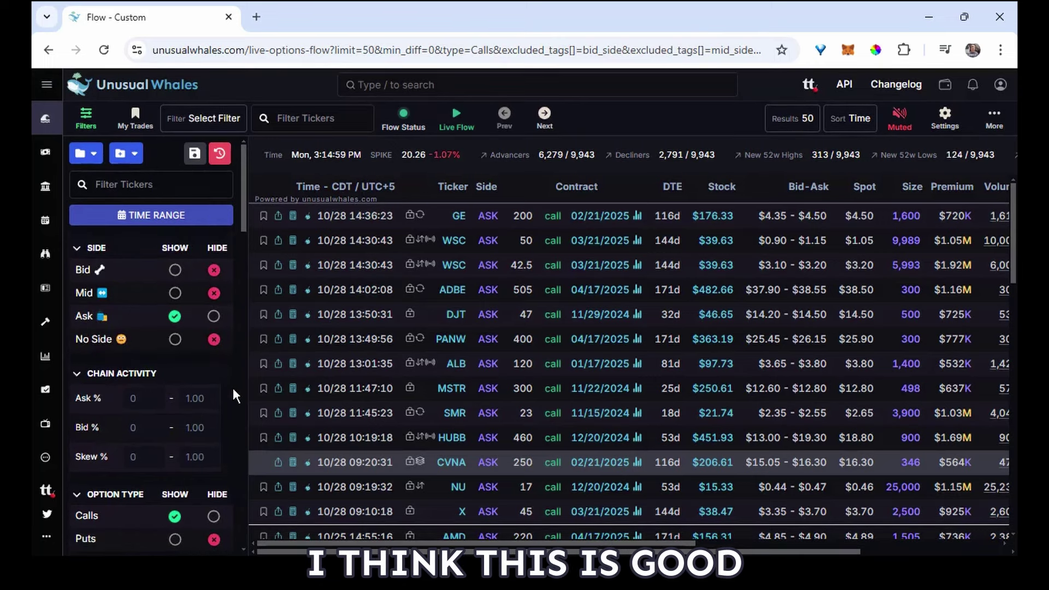
Step: Create a new saved filter named '500K OTM Calls Stock Only V2' from the current flow settings
{"action": "left_click", "coordinate": [199, 158]}
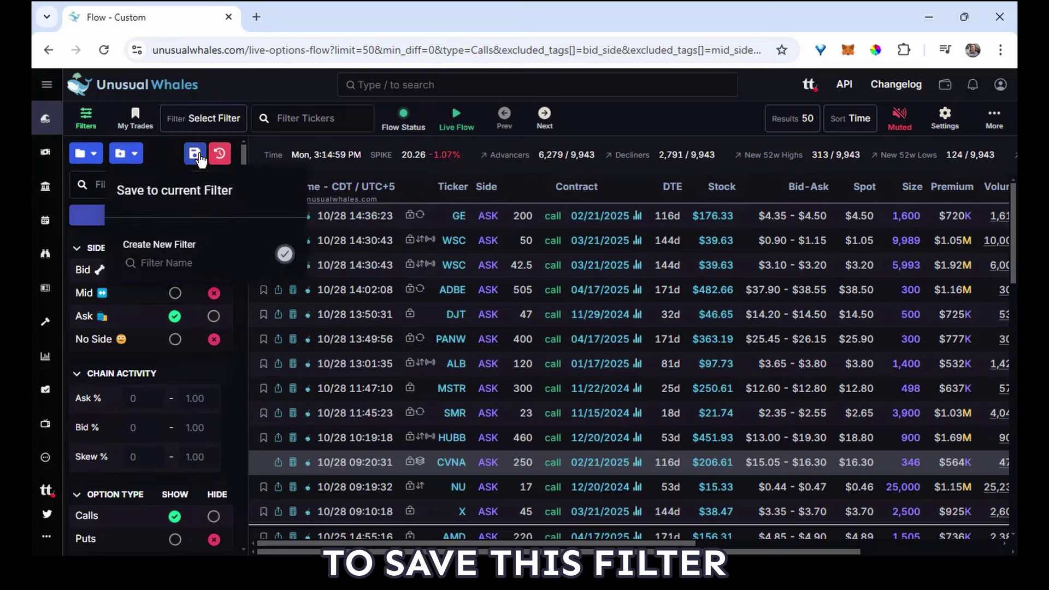
{"action": "left_click", "coordinate": [189, 263]}
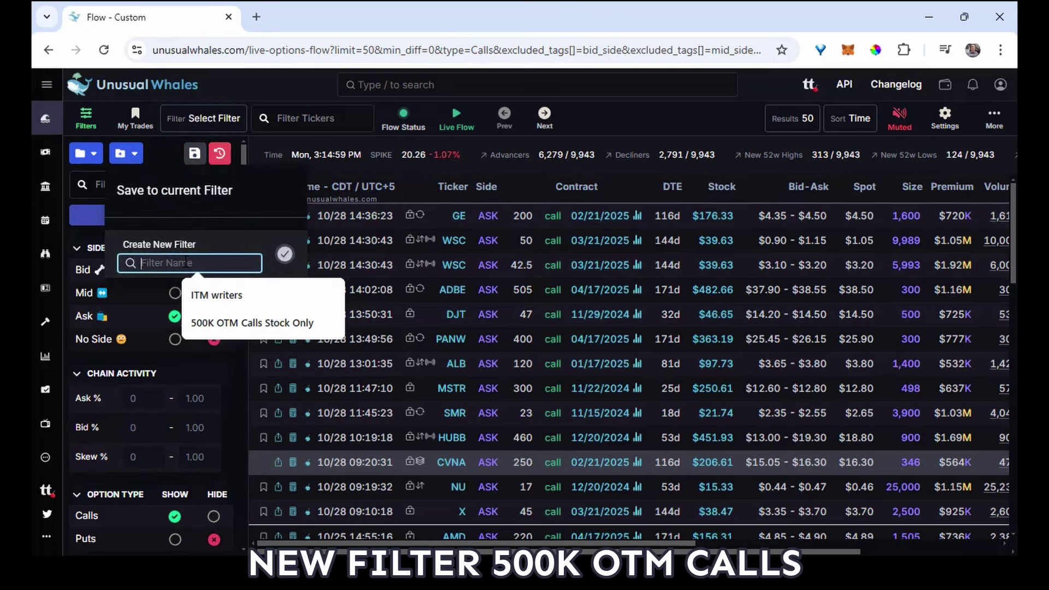
{"action": "type", "text": "500K "}
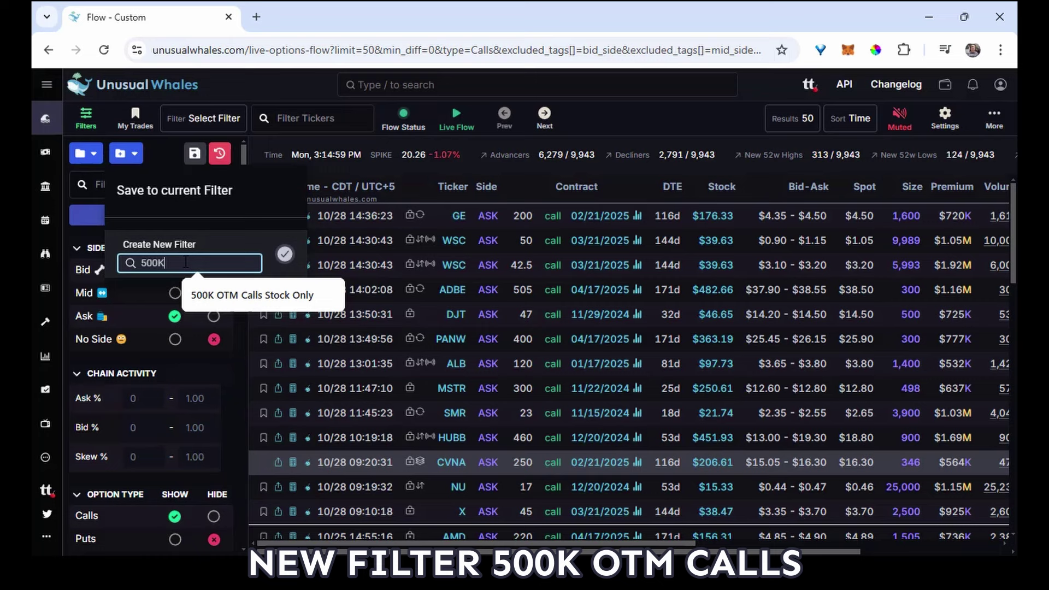
{"action": "type", "text": "OTM Cas"}
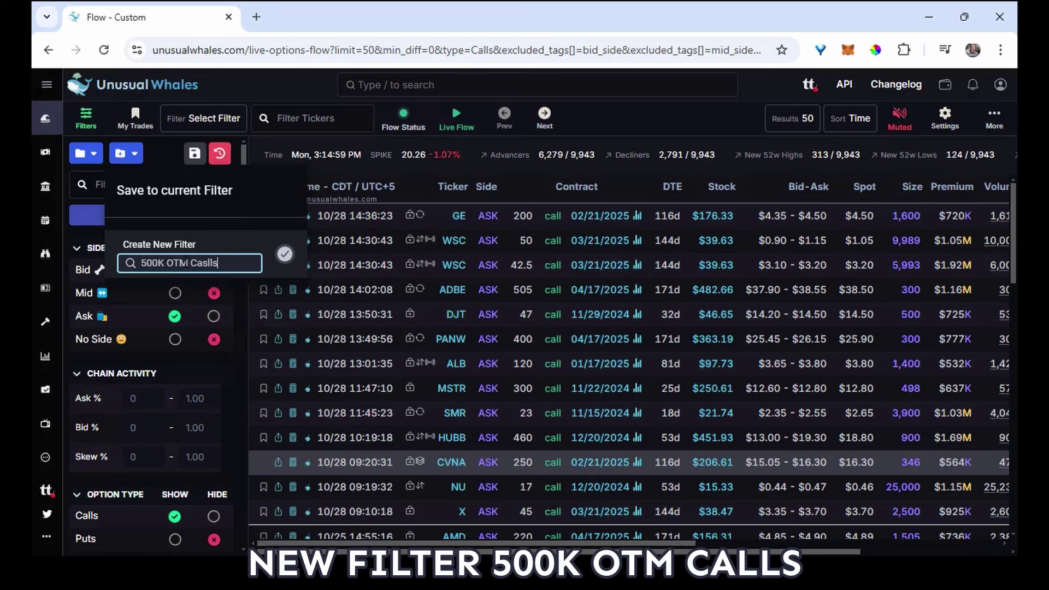
{"action": "type", "text": "ls Stock Only"}
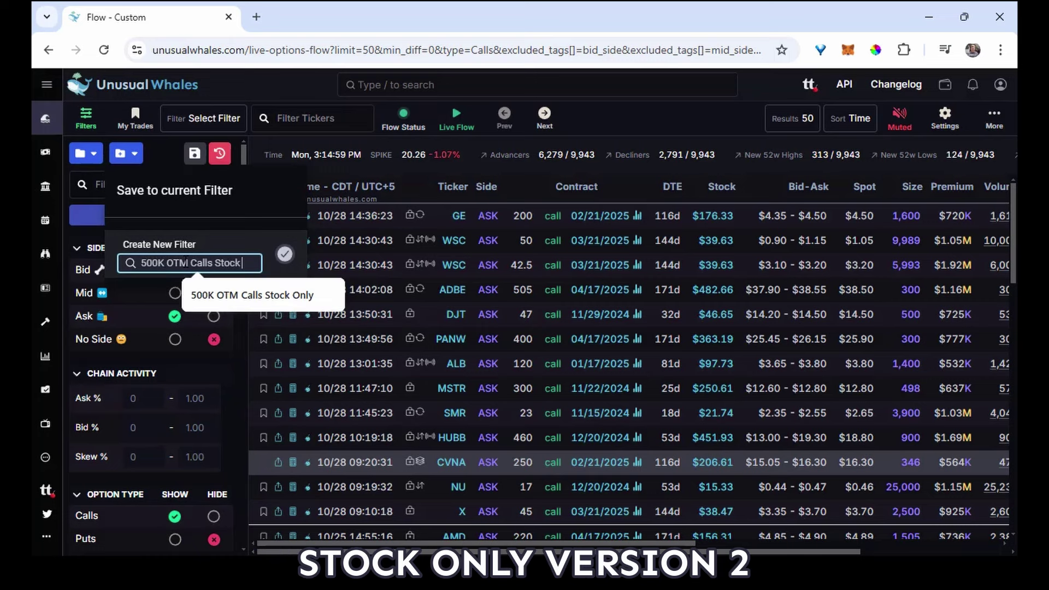
{"action": "type", "text": " V2"}
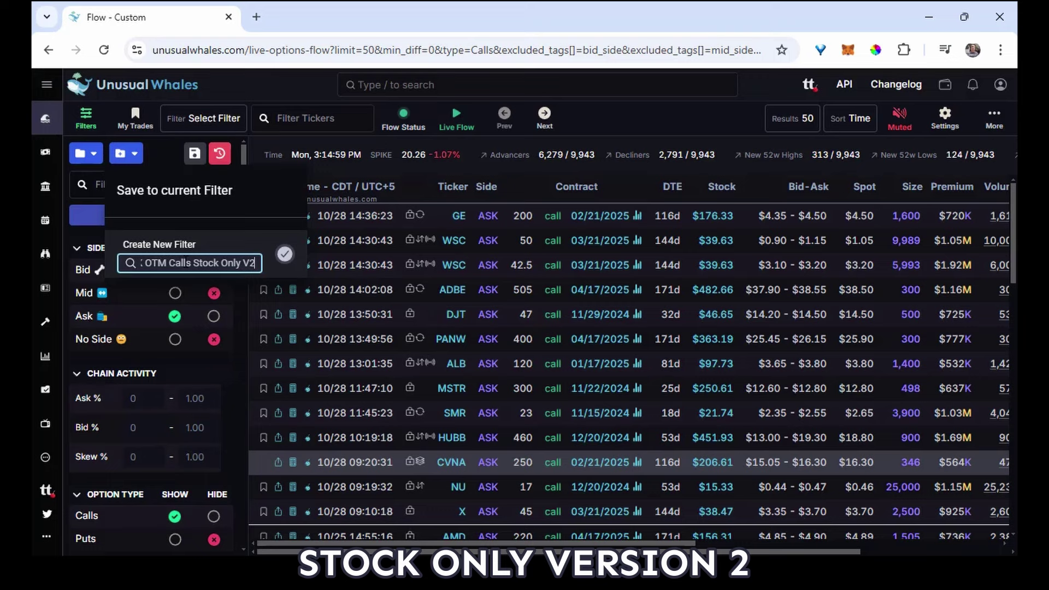
{"action": "left_click", "coordinate": [283, 256]}
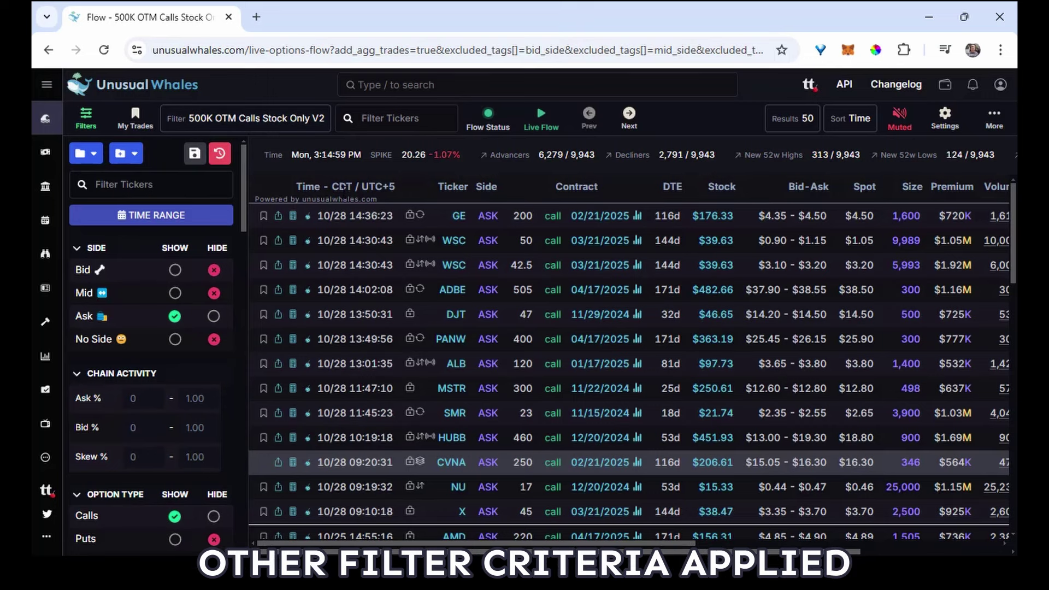
Step: Reset the flow feed to no filters, then load '500K OTM Calls Stock Only V2' from the saved filters
{"action": "mouse_move", "coordinate": [343, 189]}
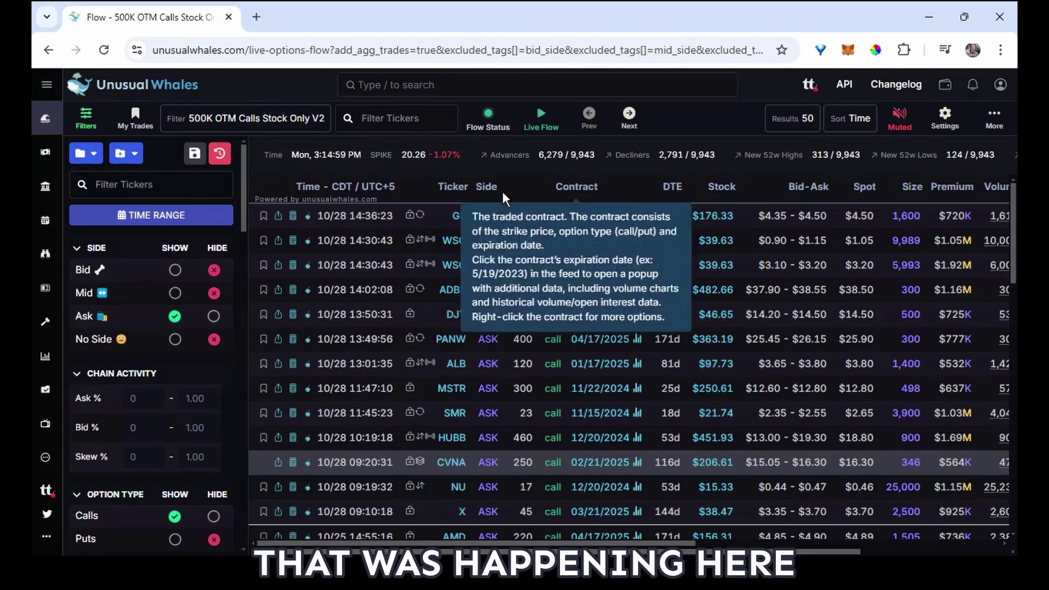
{"action": "left_click", "coordinate": [220, 154]}
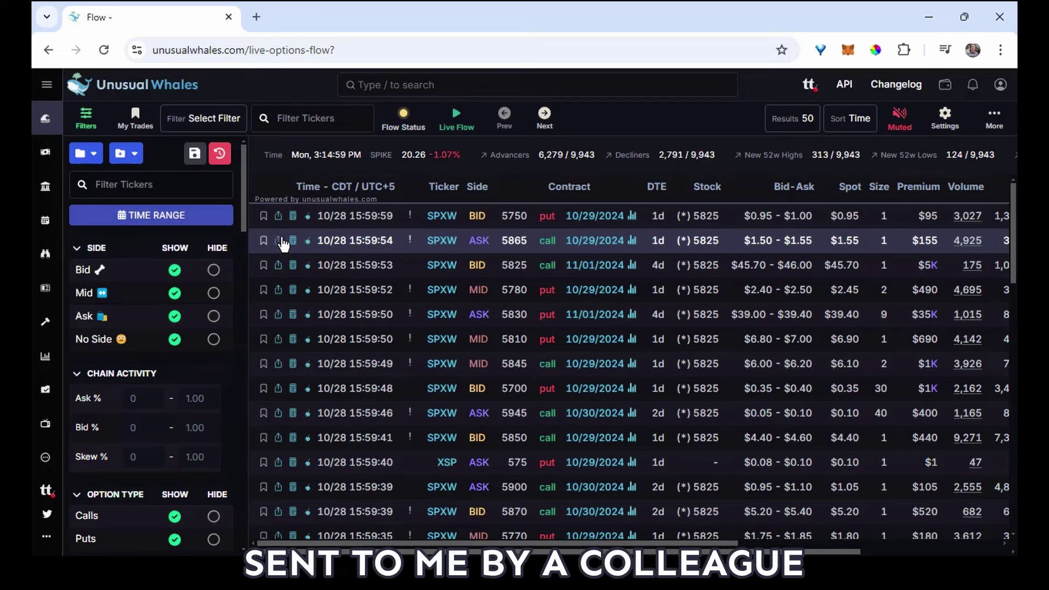
{"action": "left_click", "coordinate": [234, 130]}
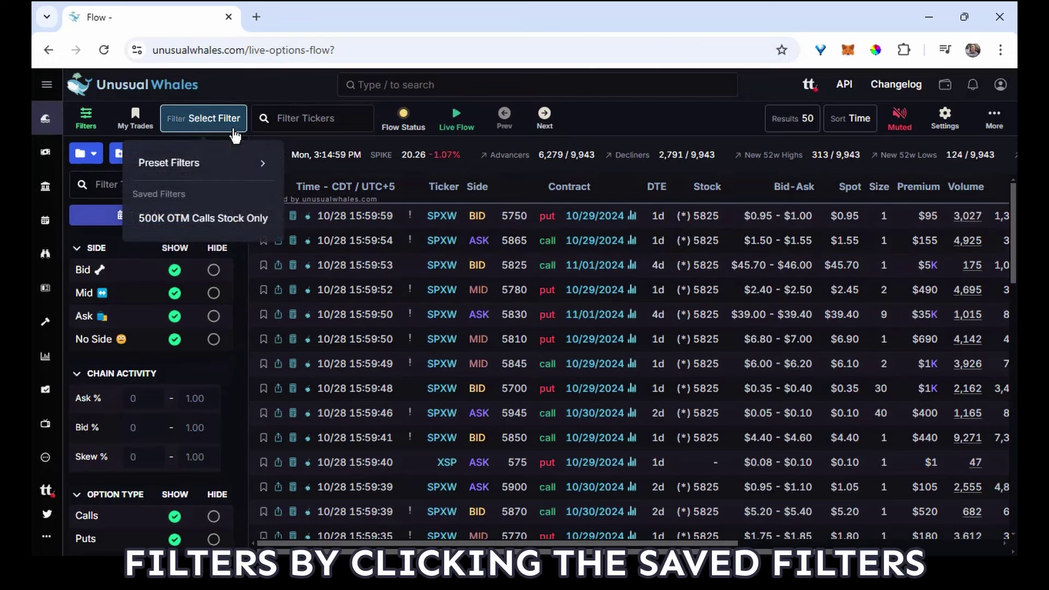
{"action": "left_click", "coordinate": [253, 223]}
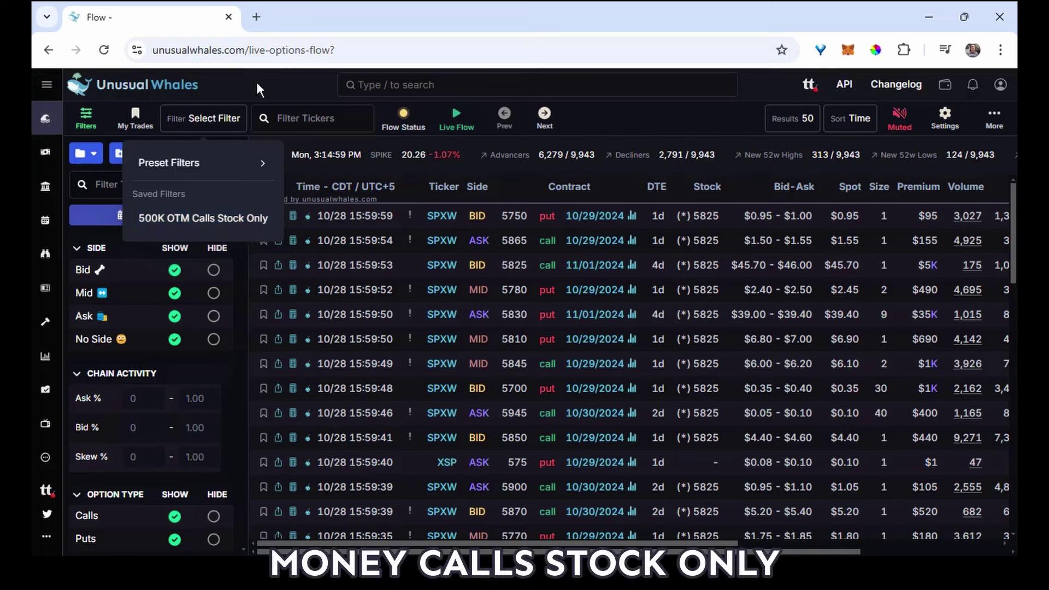
{"action": "mouse_move", "coordinate": [132, 163]}
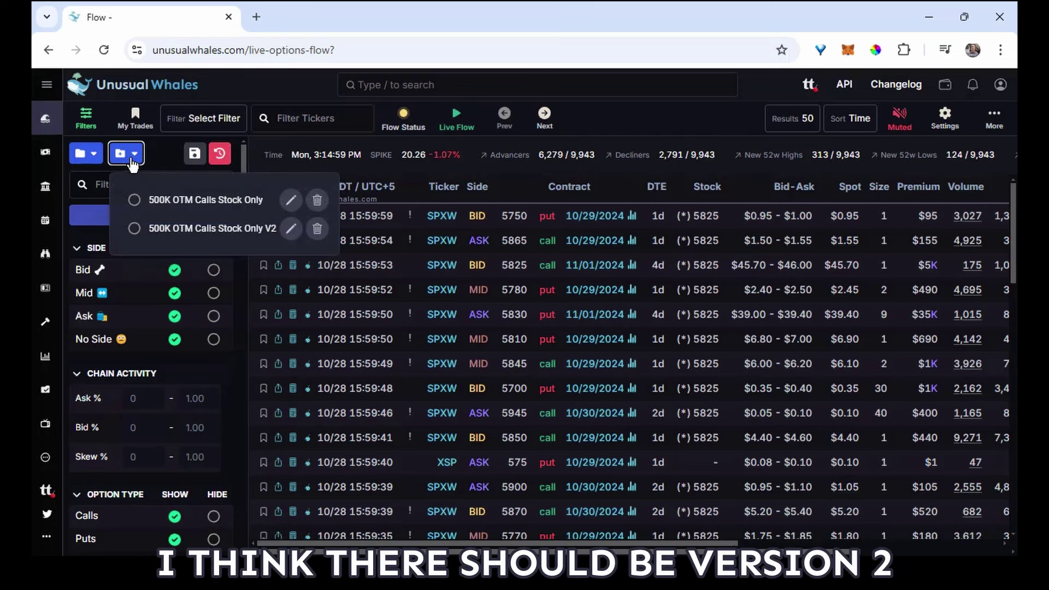
{"action": "left_click", "coordinate": [134, 229]}
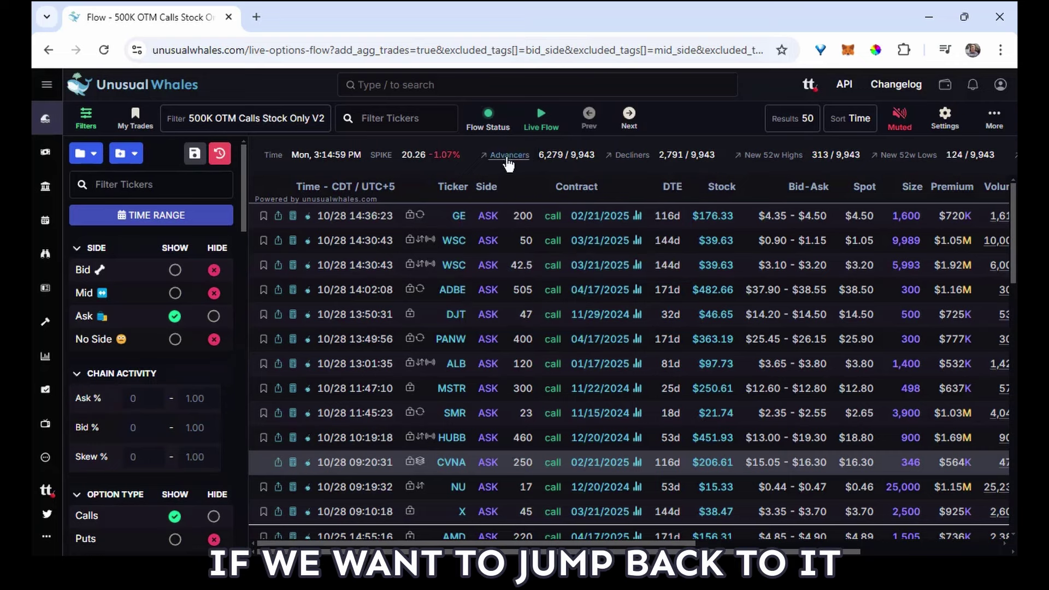
Step: Clear the flow filters again and reselect '500K OTM Calls Stock Only V2' from the saved filters list
{"action": "left_click", "coordinate": [226, 155]}
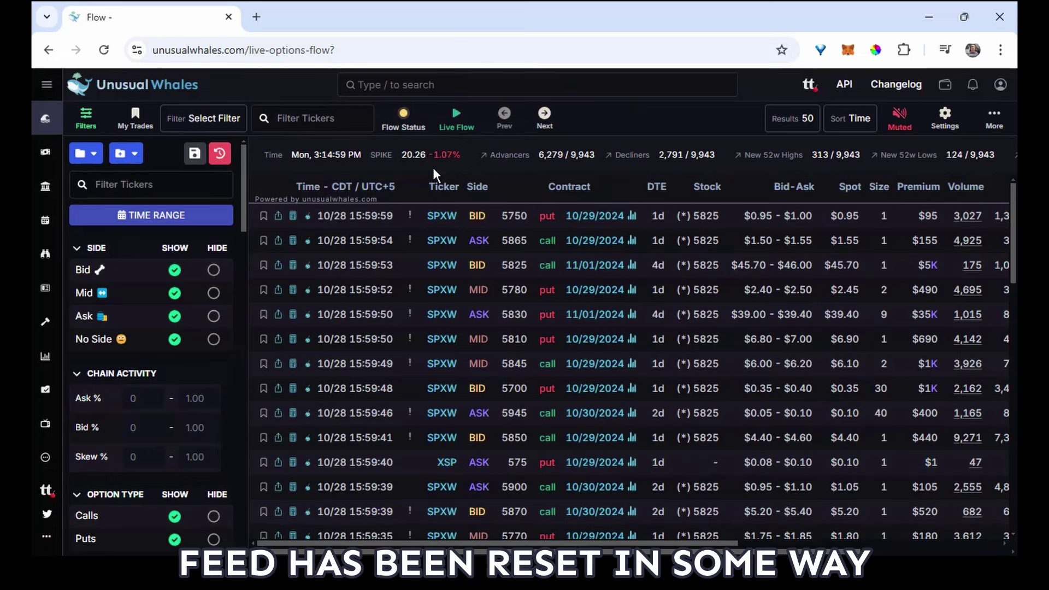
{"action": "left_click", "coordinate": [130, 157]}
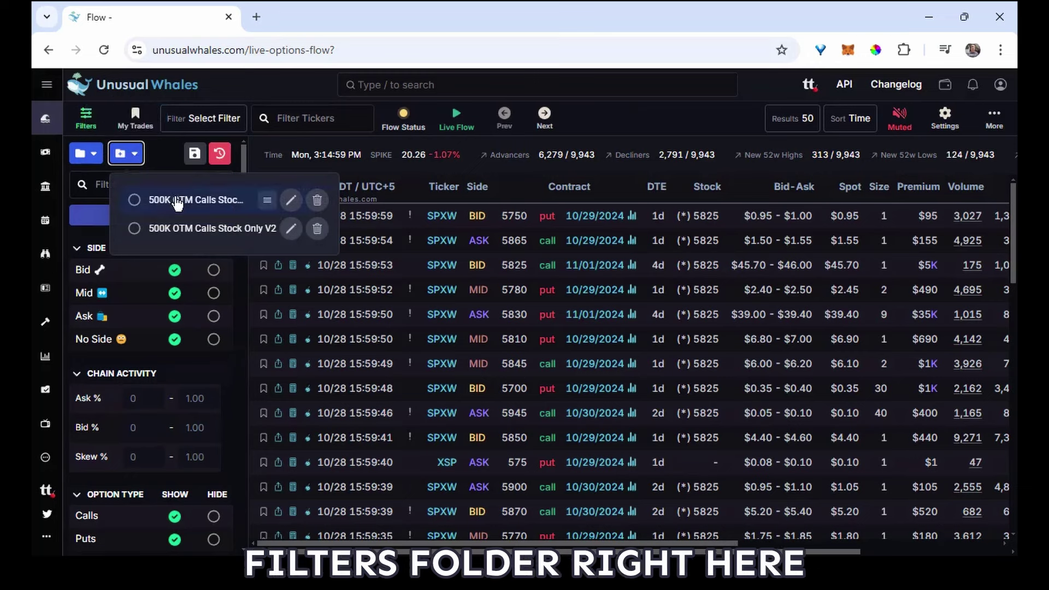
{"action": "left_click", "coordinate": [134, 230]}
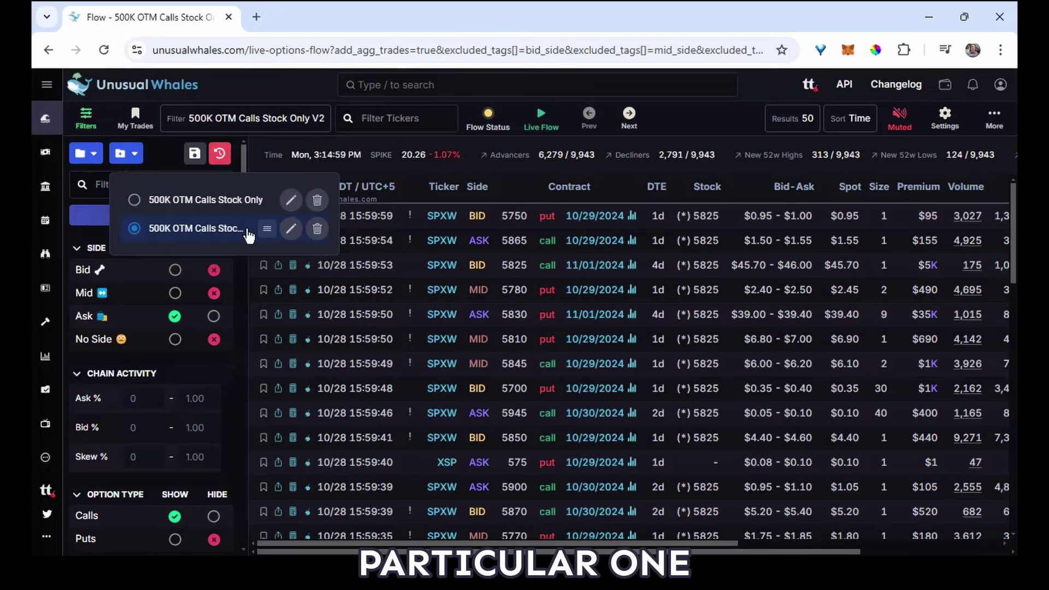